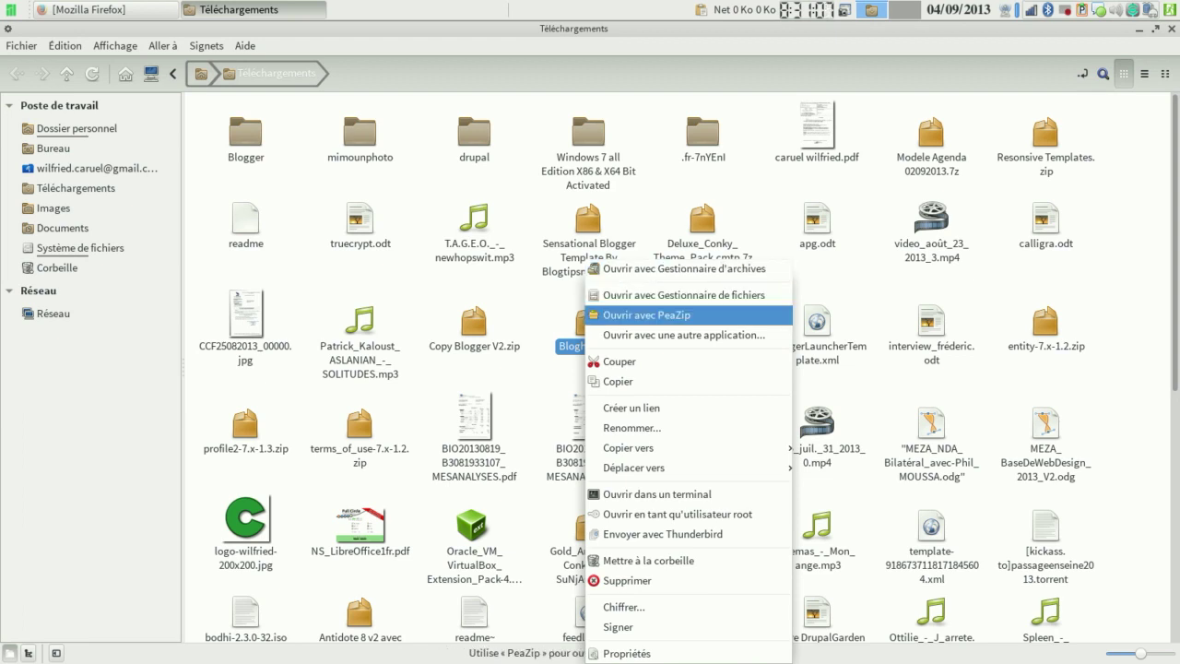
Open Blogholic.zip with PeaZip in a maximized window, enter its Blogholic folder and widen the date and time column
left_click(645, 314)
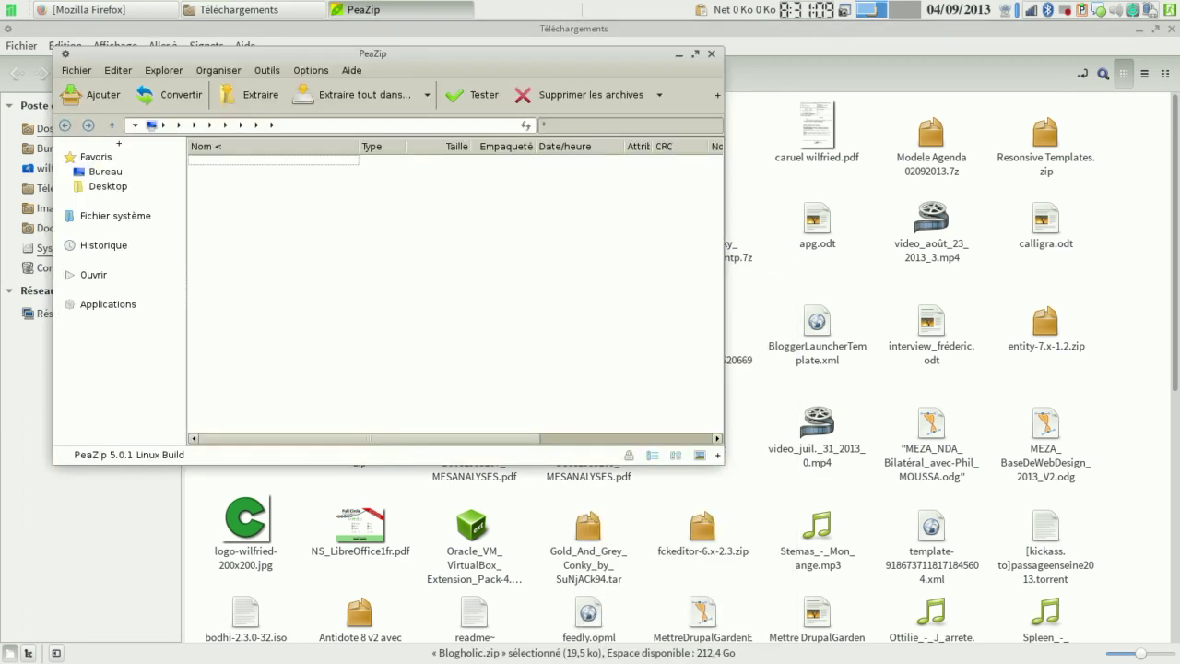
left_click(695, 53)
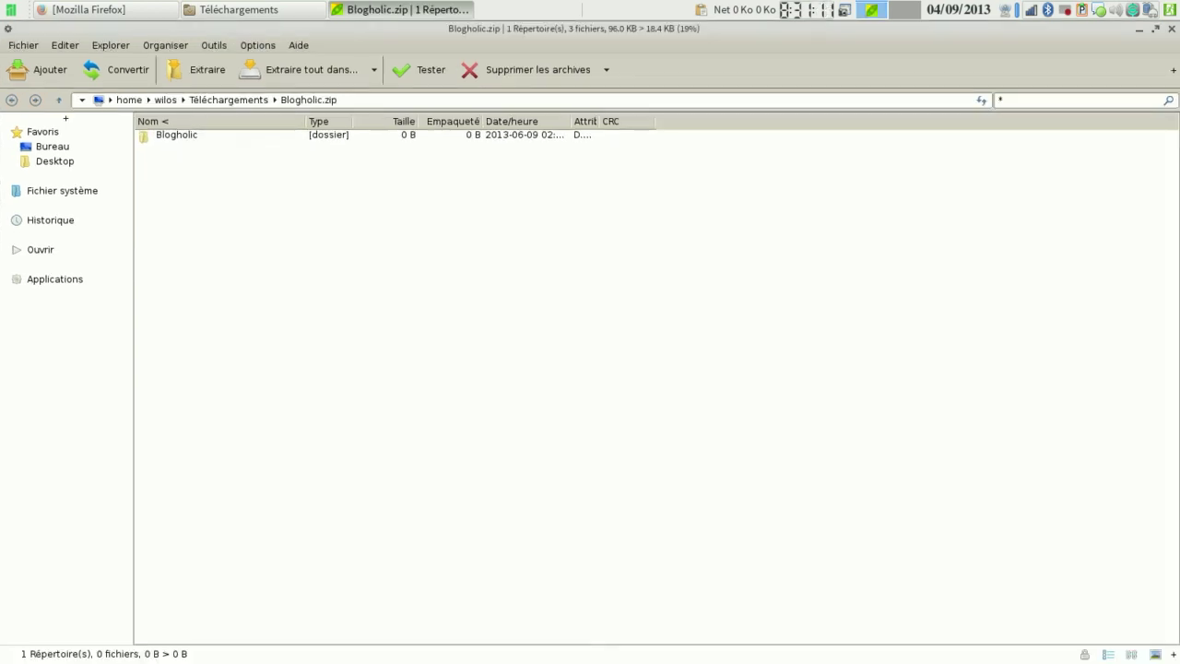
double_click(177, 136)
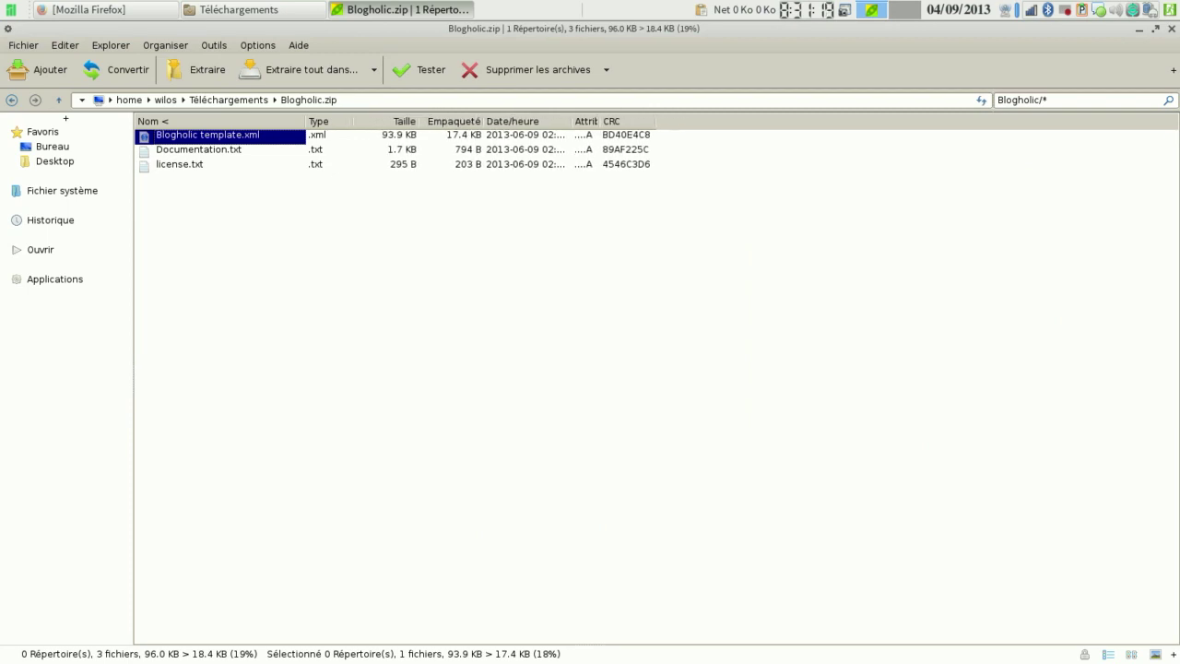
left_click_drag(572, 121, 595, 121)
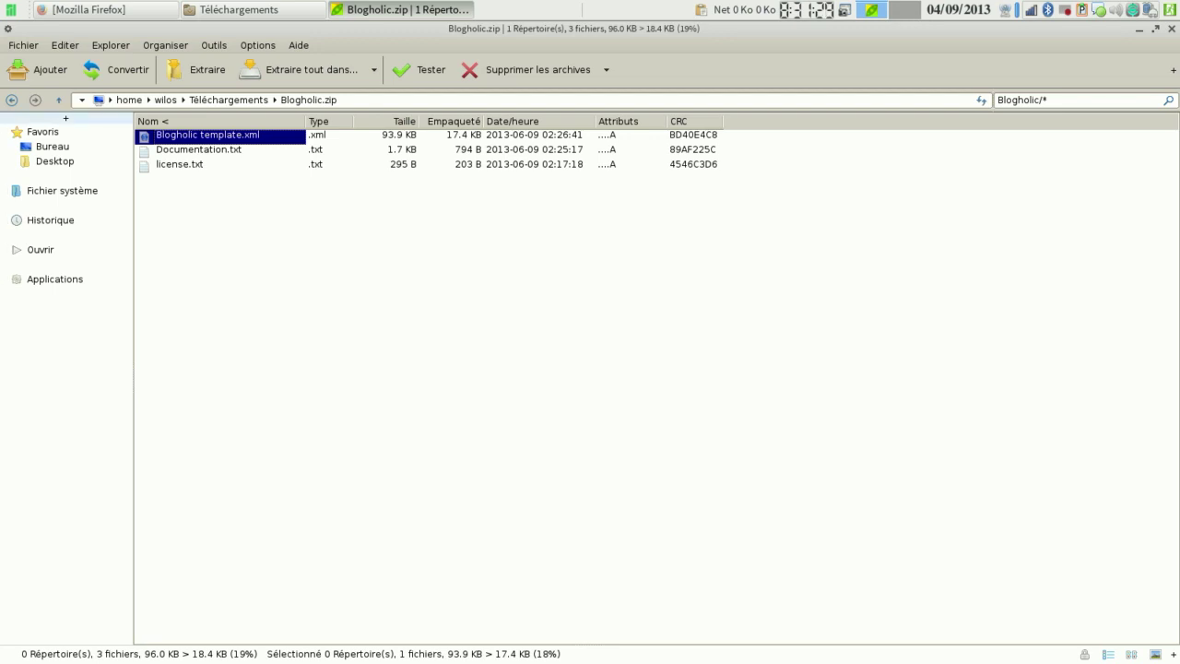
Browse to the computer's root from the file system tree, and to the home folder from the history entries
left_click(62, 190)
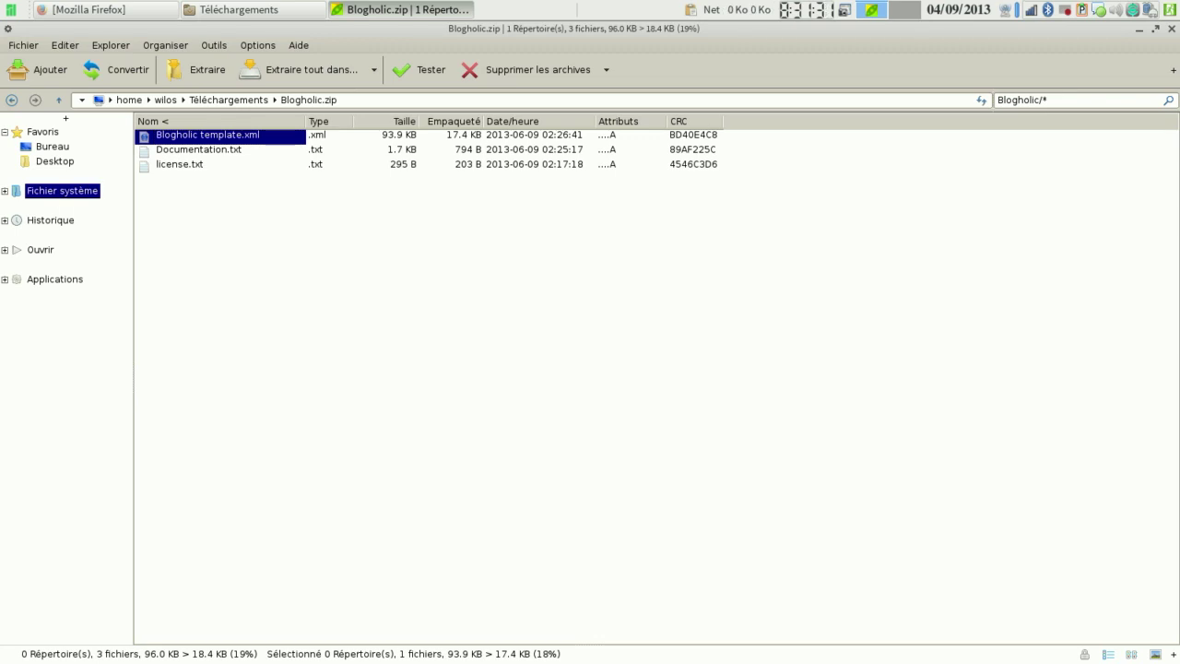
left_click(5, 191)
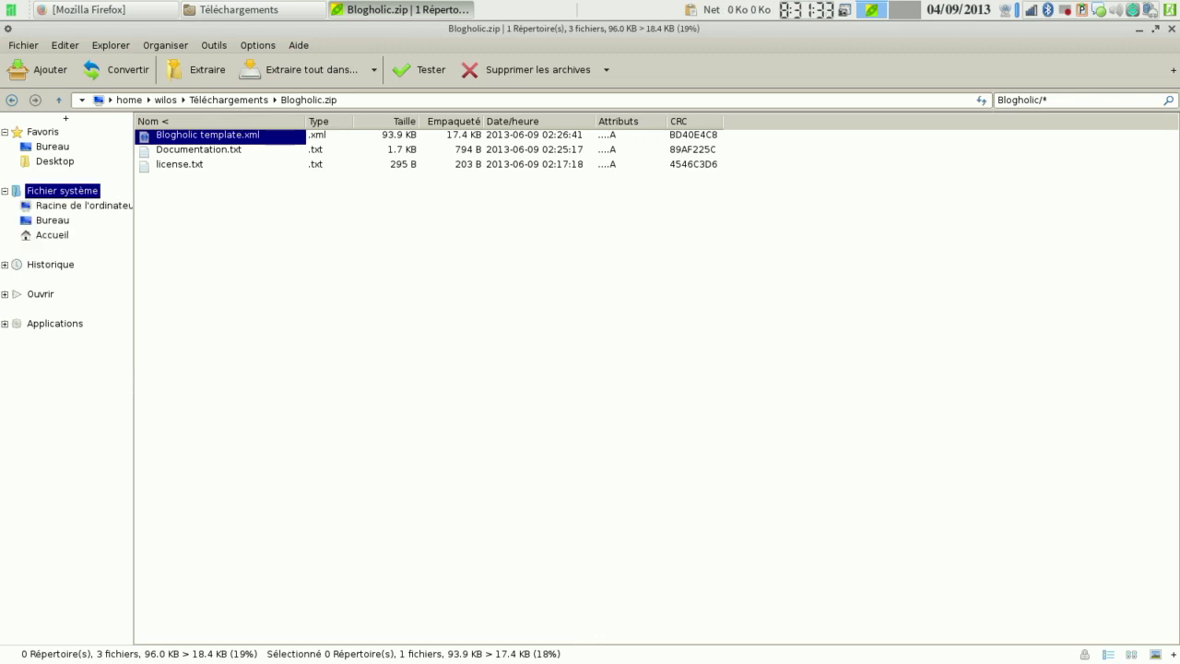
left_click(83, 206)
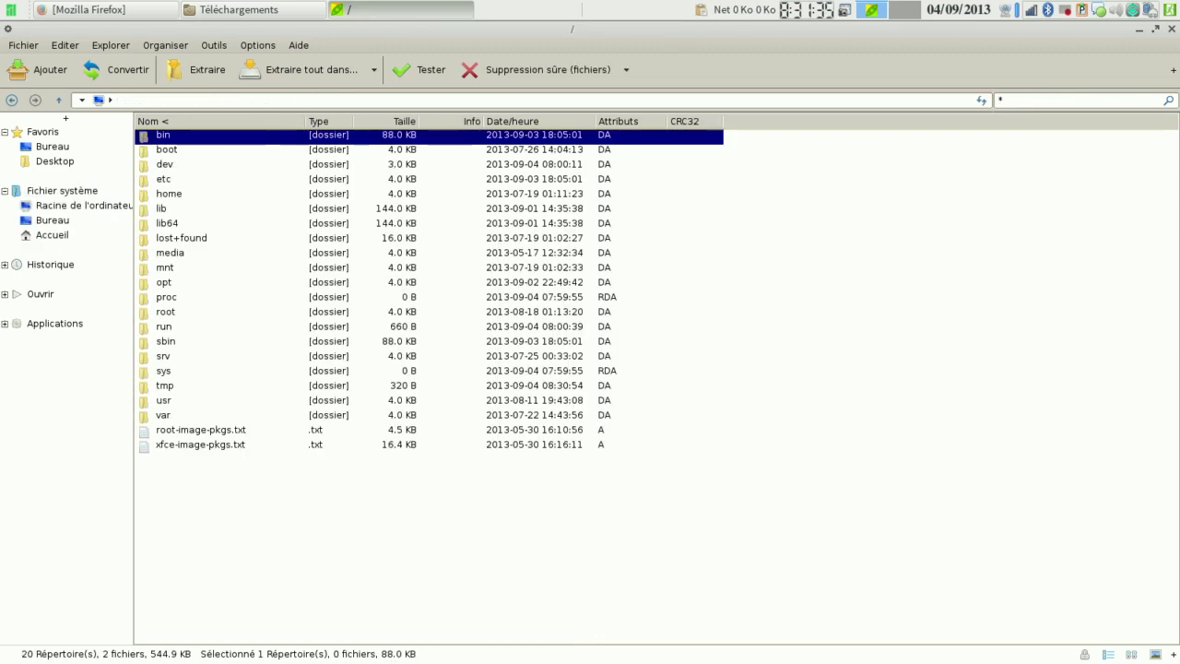
left_click(4, 265)
left_click(74, 279)
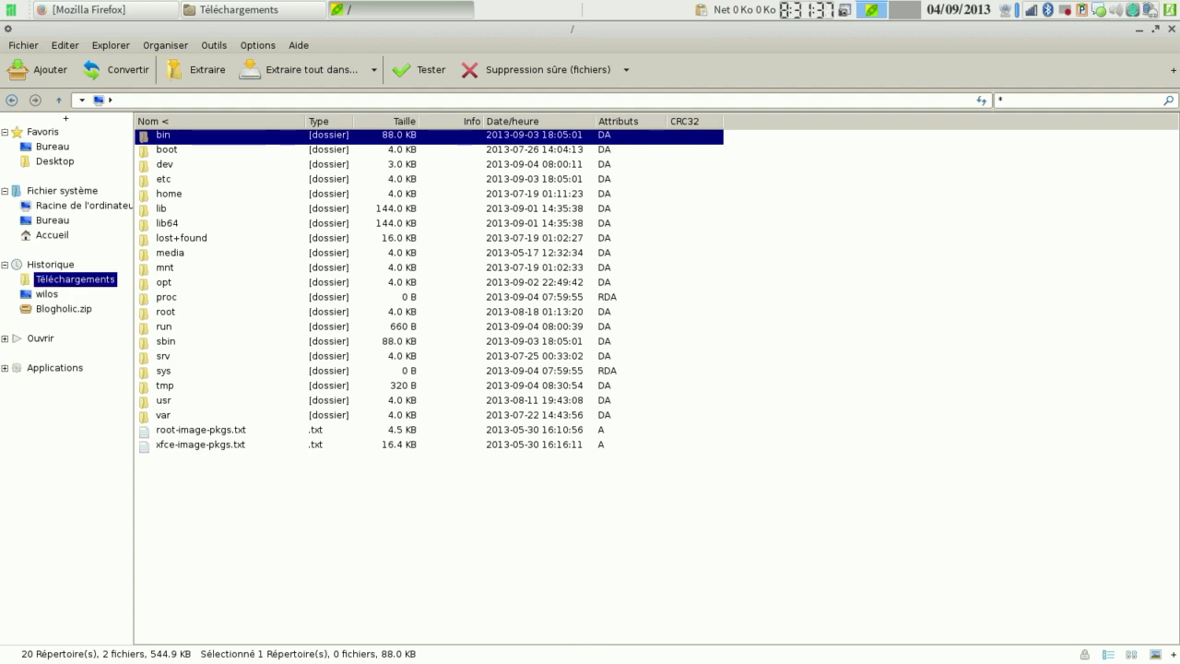
left_click(47, 294)
Expand the Ouvrir and Applications branches in the navigation tree and try to launch F-Spot Photo Browser
left_click(5, 338)
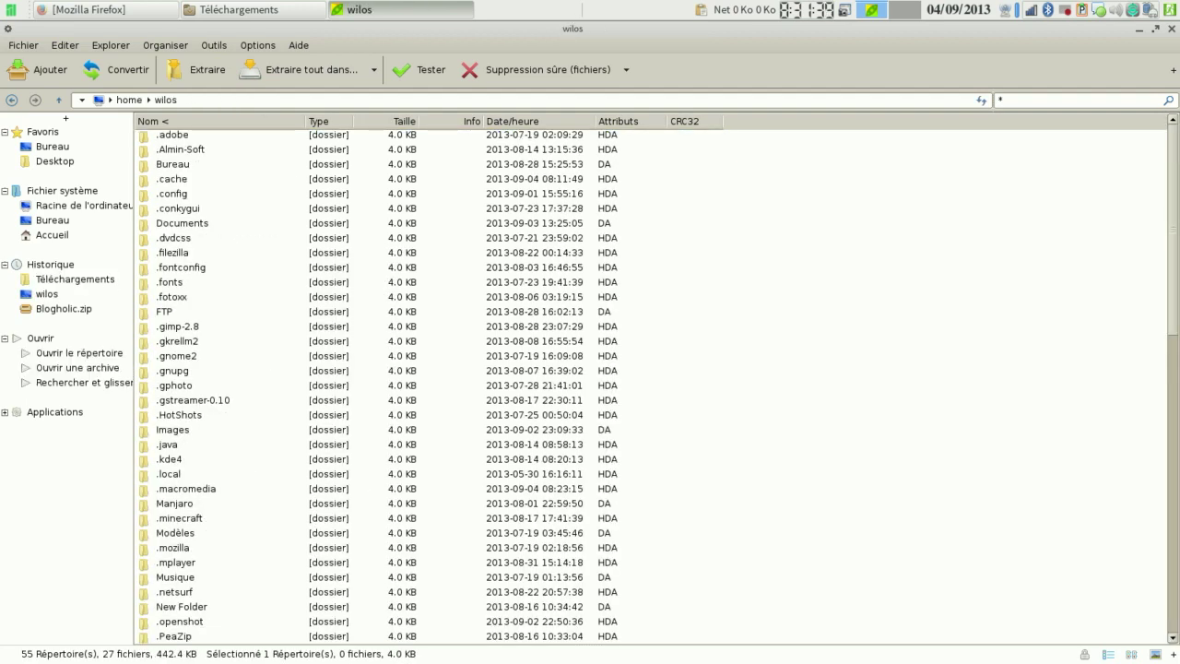
left_click(5, 412)
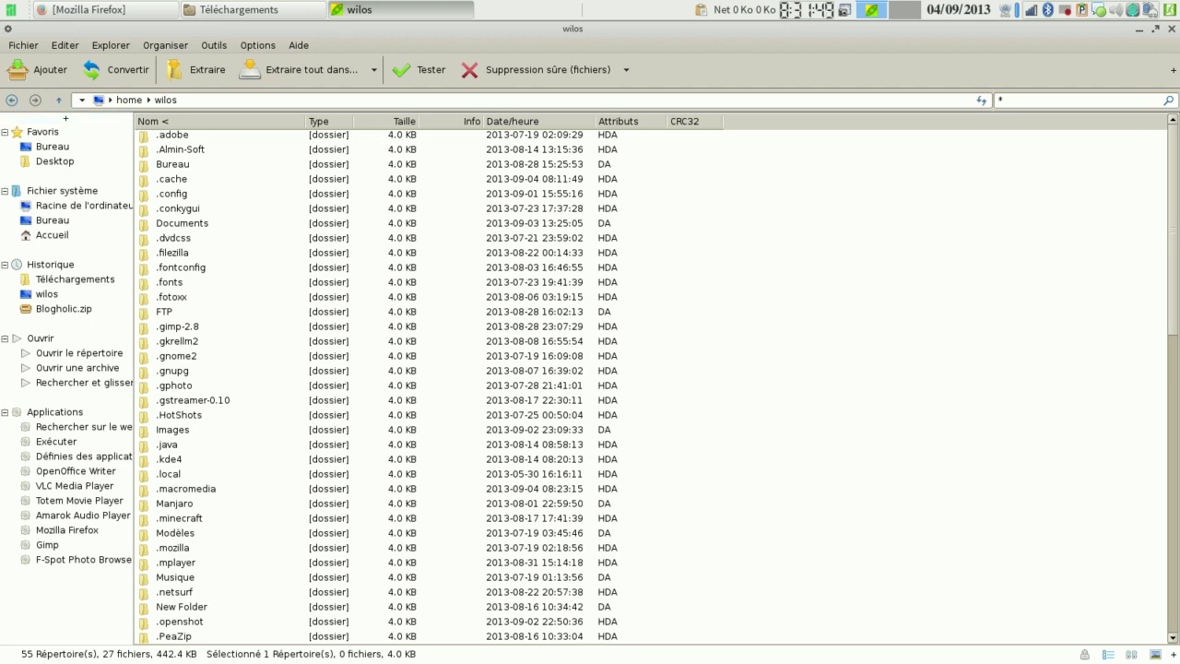
left_click(83, 560)
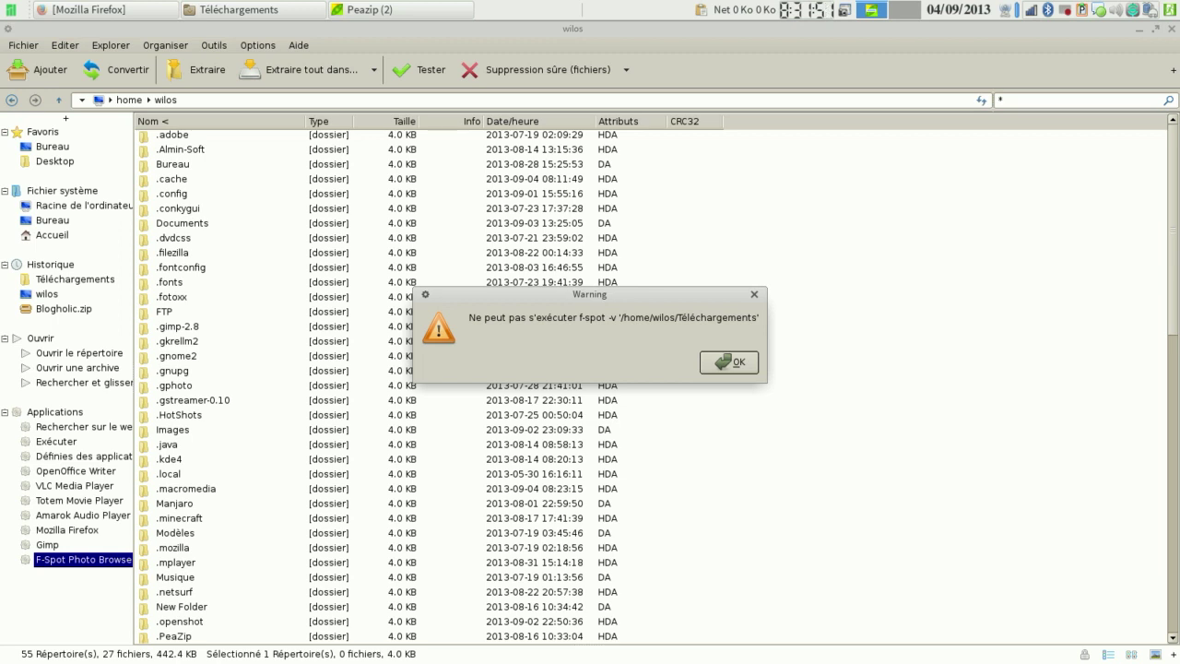
key("Return")
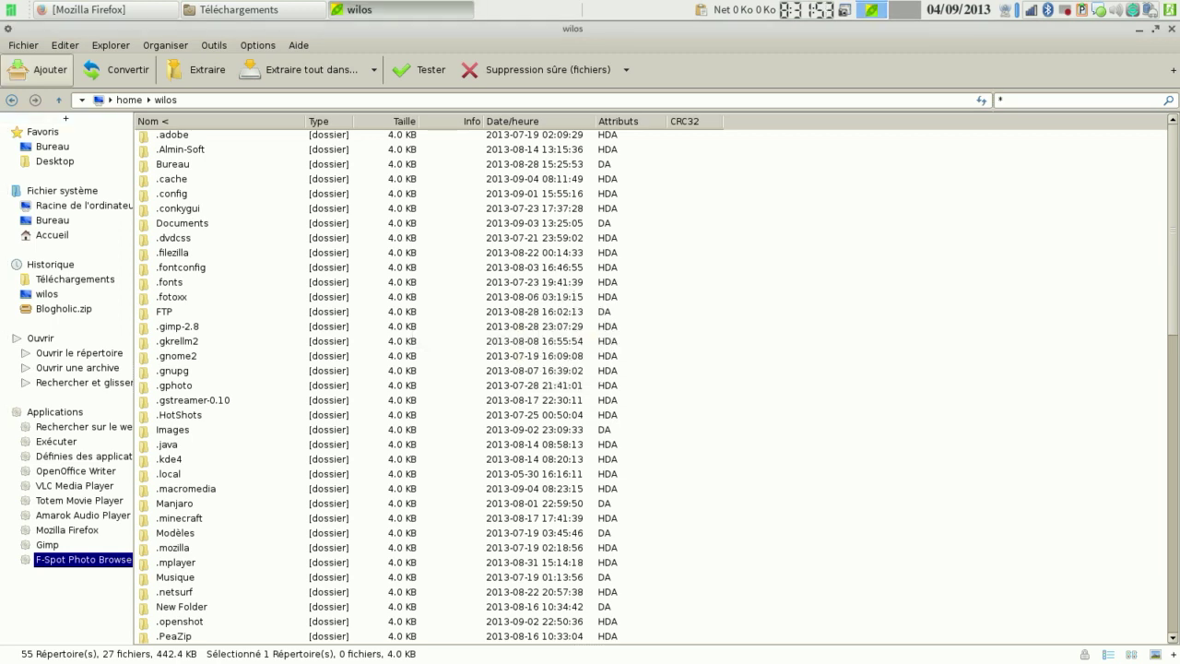
View the options for creating a new archive and leave without creating one
key("alt+f")
key("Down")
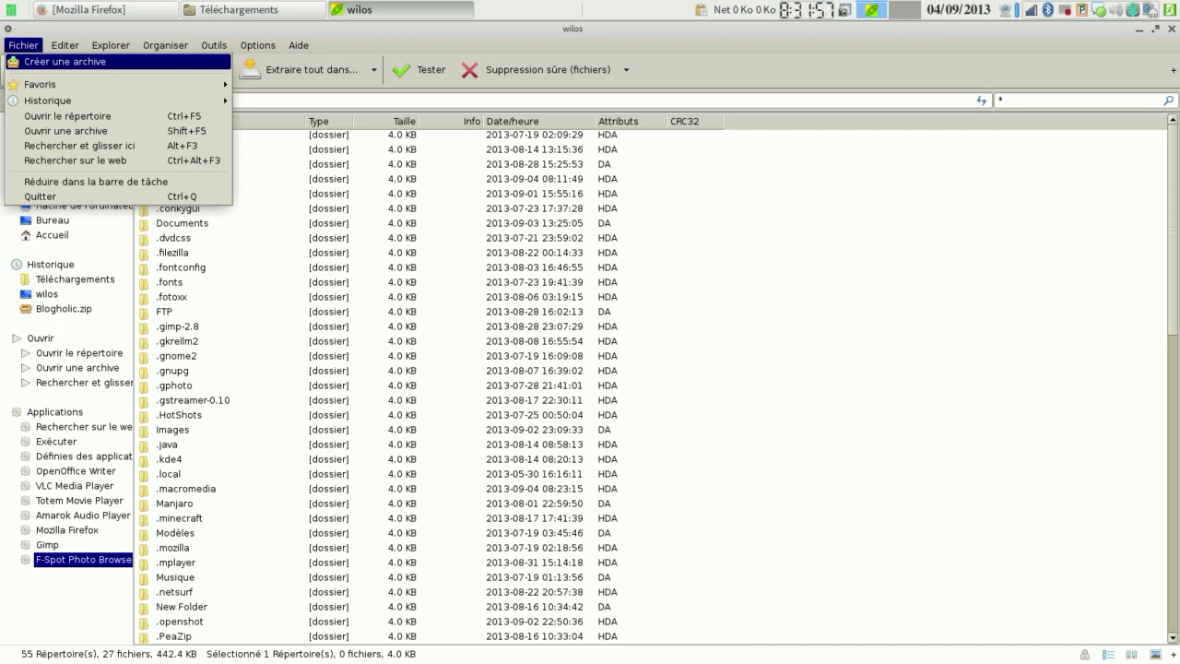
key("Return")
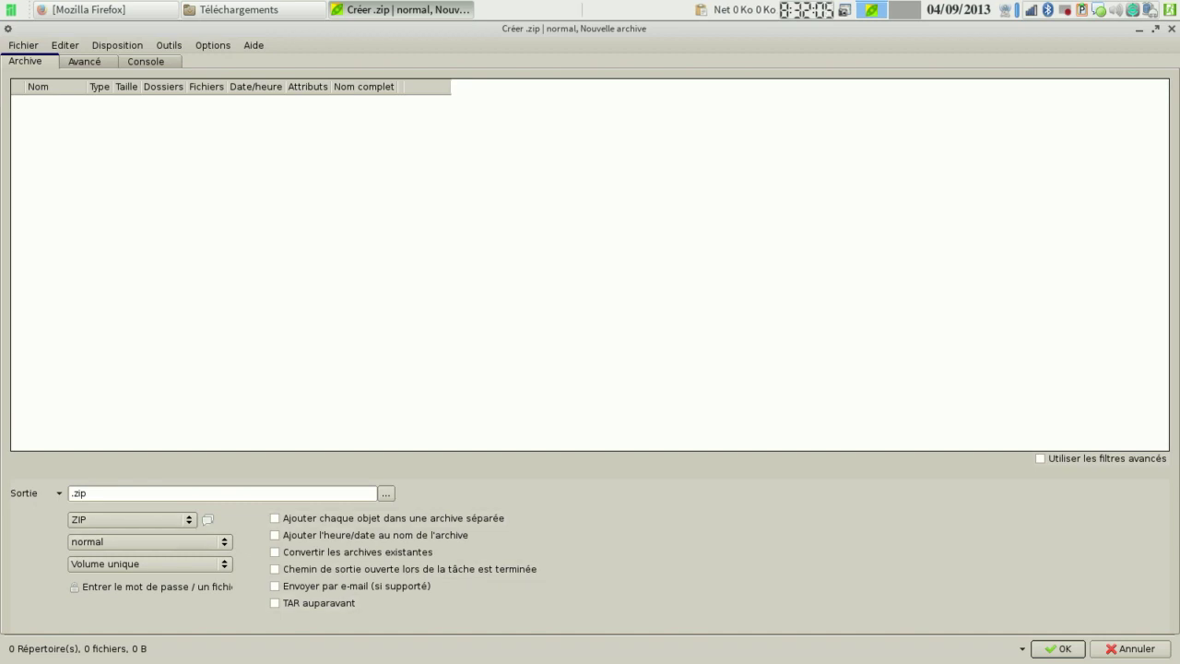
left_click(1130, 649)
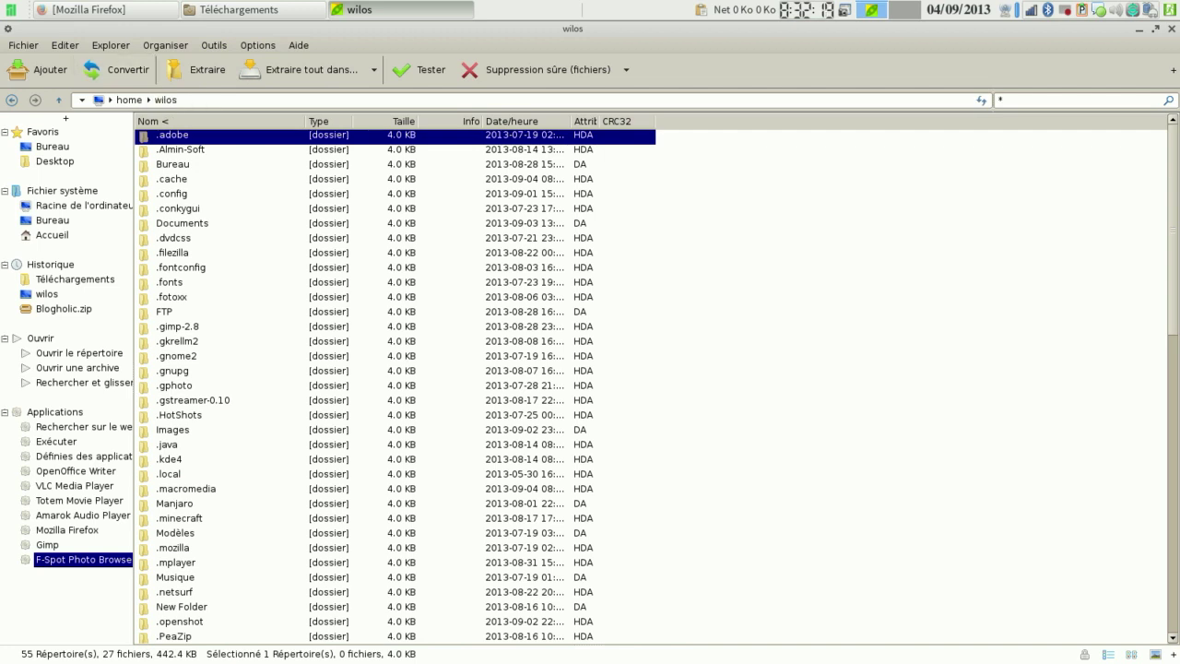
Browse to the drupal folder inside Téléchargements and select captcha-7.x-1.0.zip
left_click(74, 279)
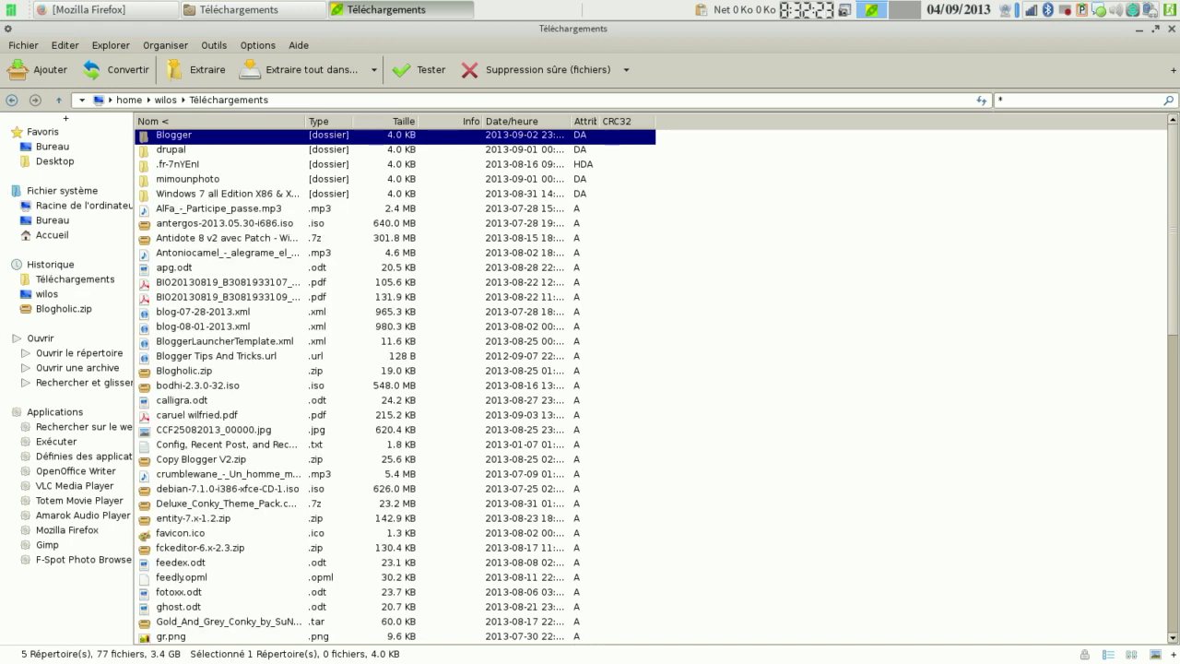
double_click(175, 151)
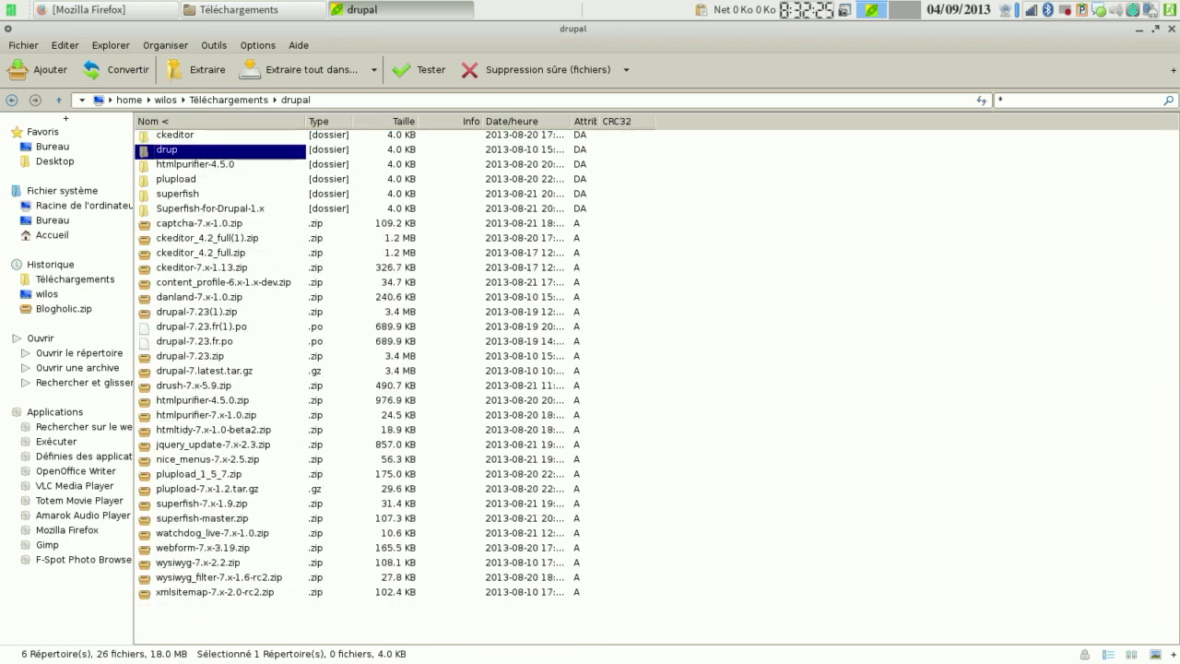
left_click(198, 223)
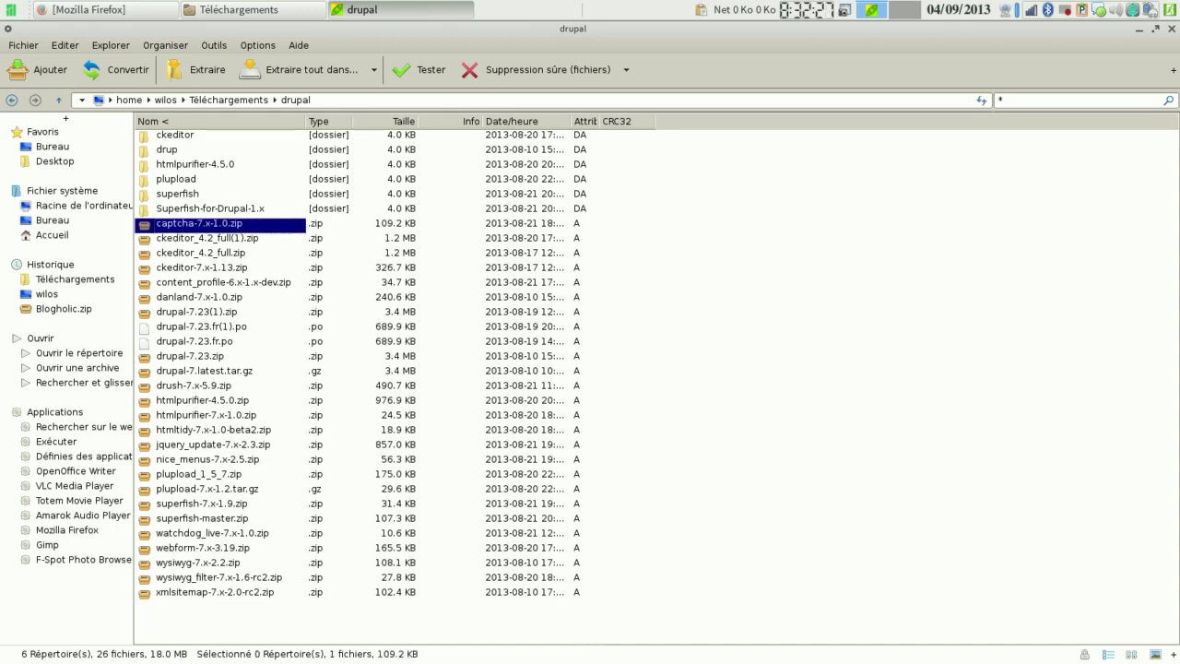
Start converting captcha-7.x-1.0.zip, with the output format set to 7Z and the compression level to ultra
left_click(111, 70)
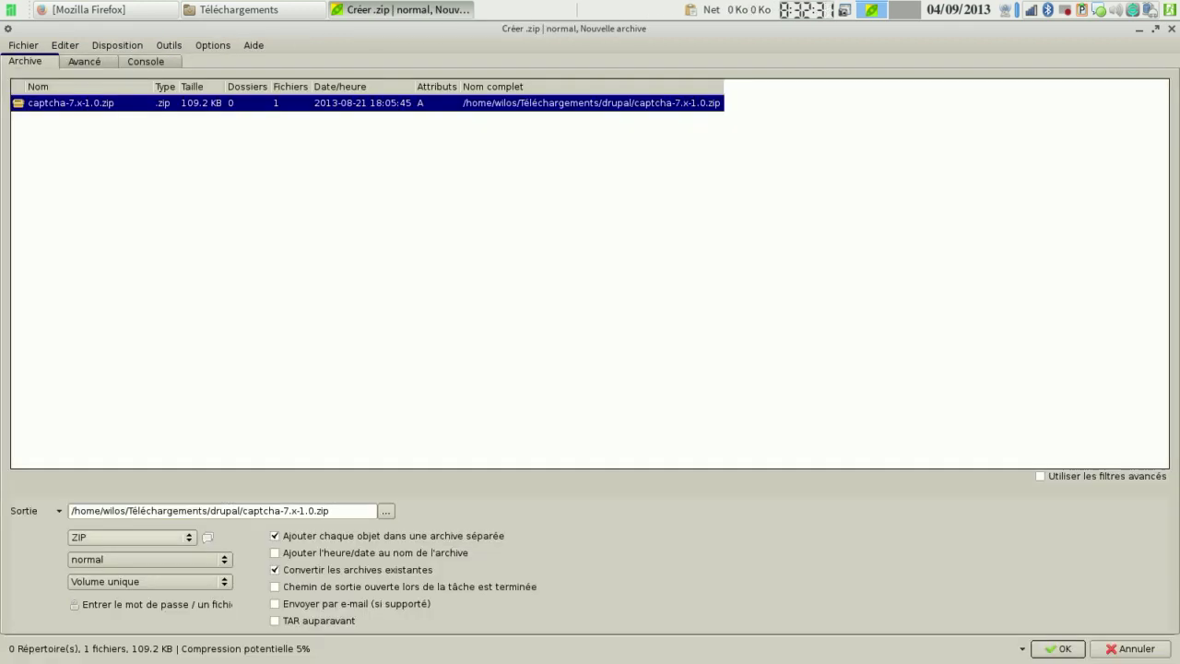
left_click(185, 539)
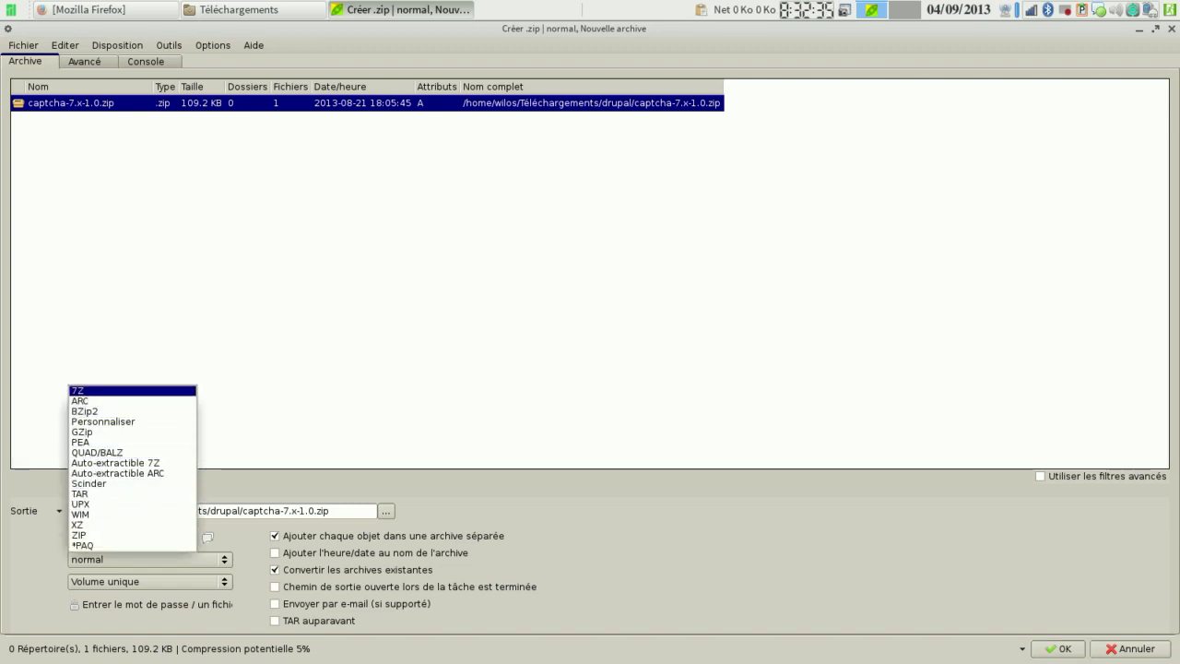
key("Return")
left_click(166, 559)
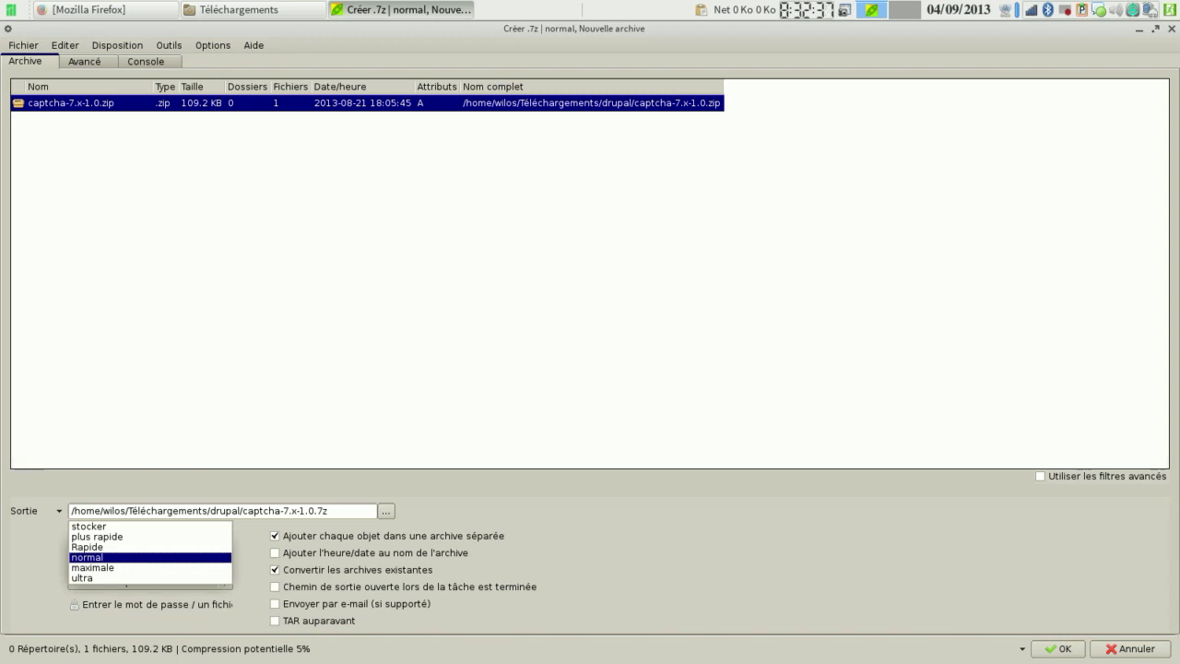
left_click(148, 578)
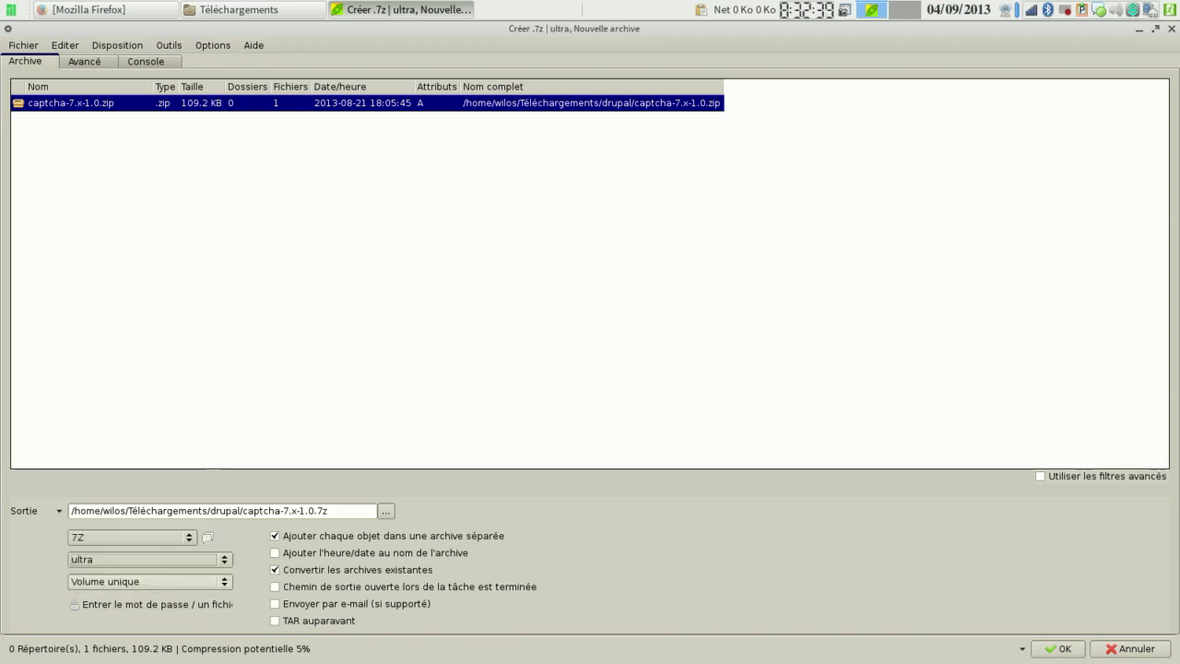
Examine the available volume split sizes and the advanced inclusion and exclusion filters without applying any
left_click(148, 579)
key("Down")
key("Down")
key("Down")
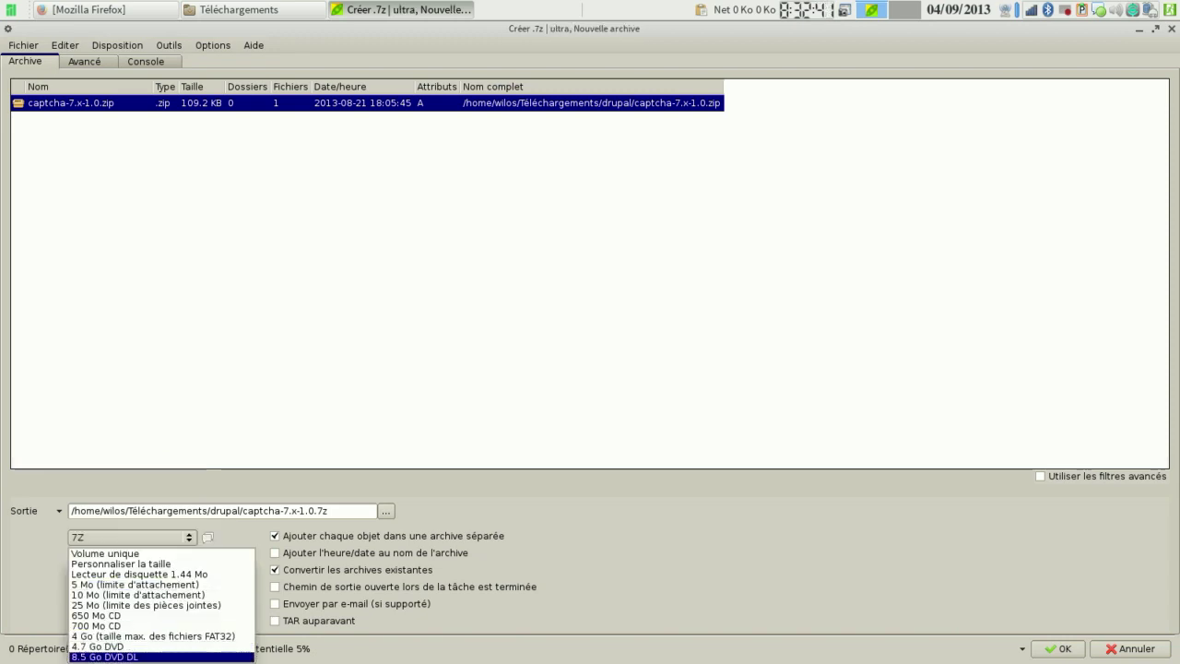
key("Escape")
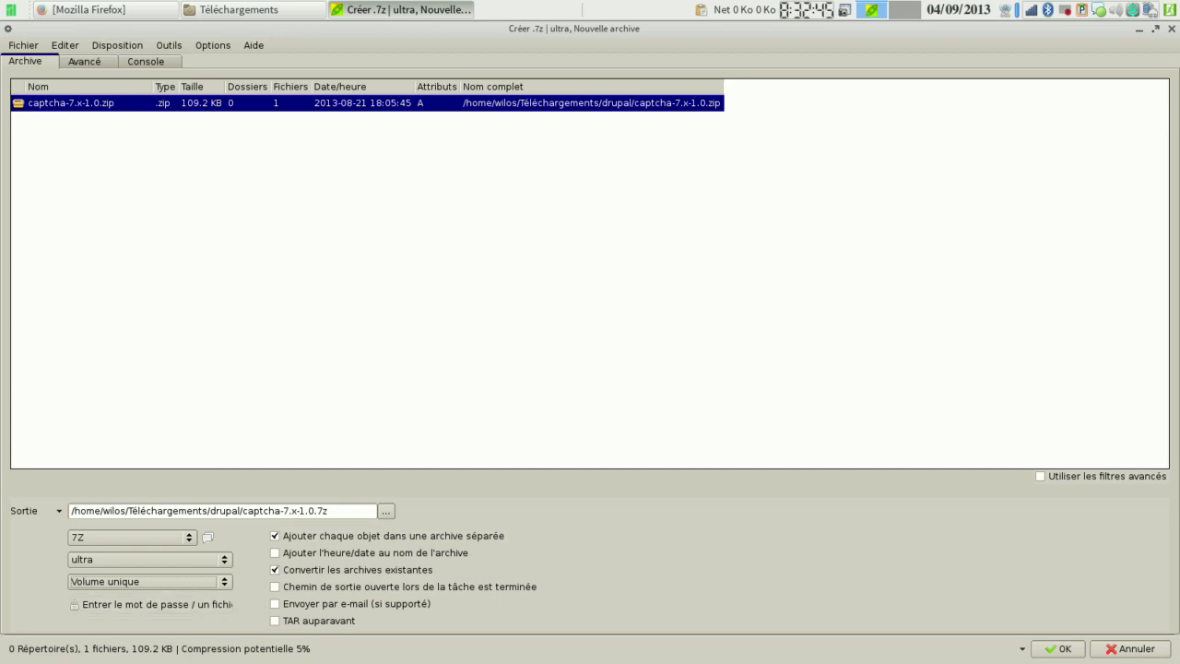
left_click(1041, 477)
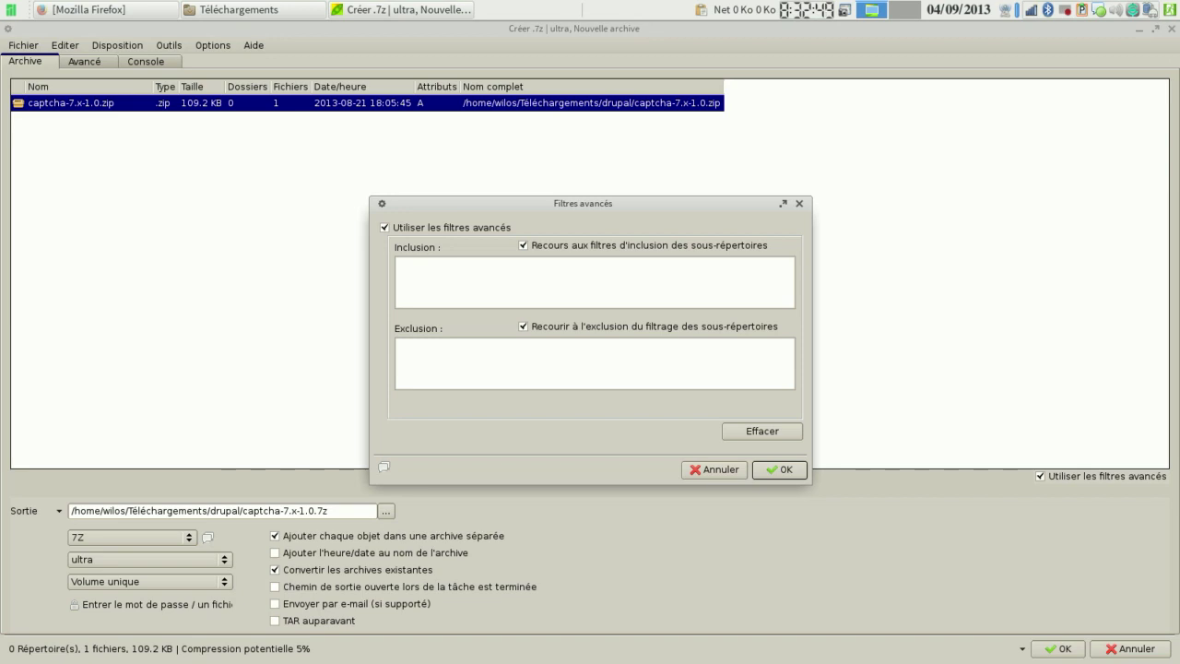
left_click(710, 470)
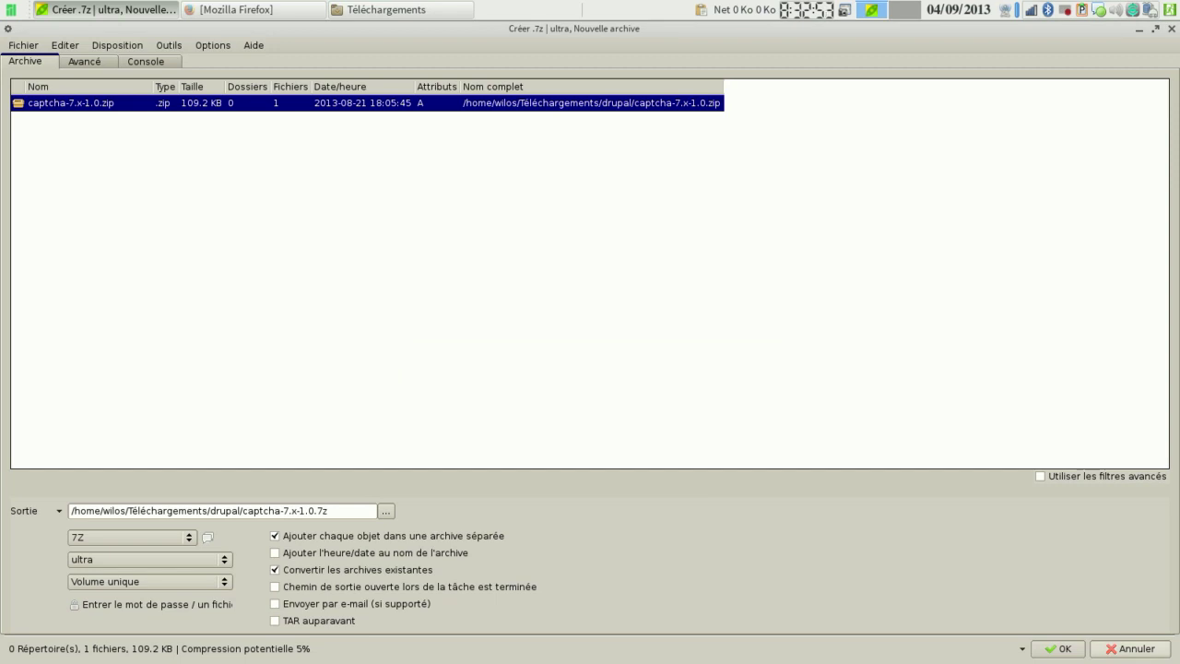
Review the advanced function, task and encryption settings and the console page for the archive, and cancel the conversion
left_click(1130, 649)
left_click(85, 62)
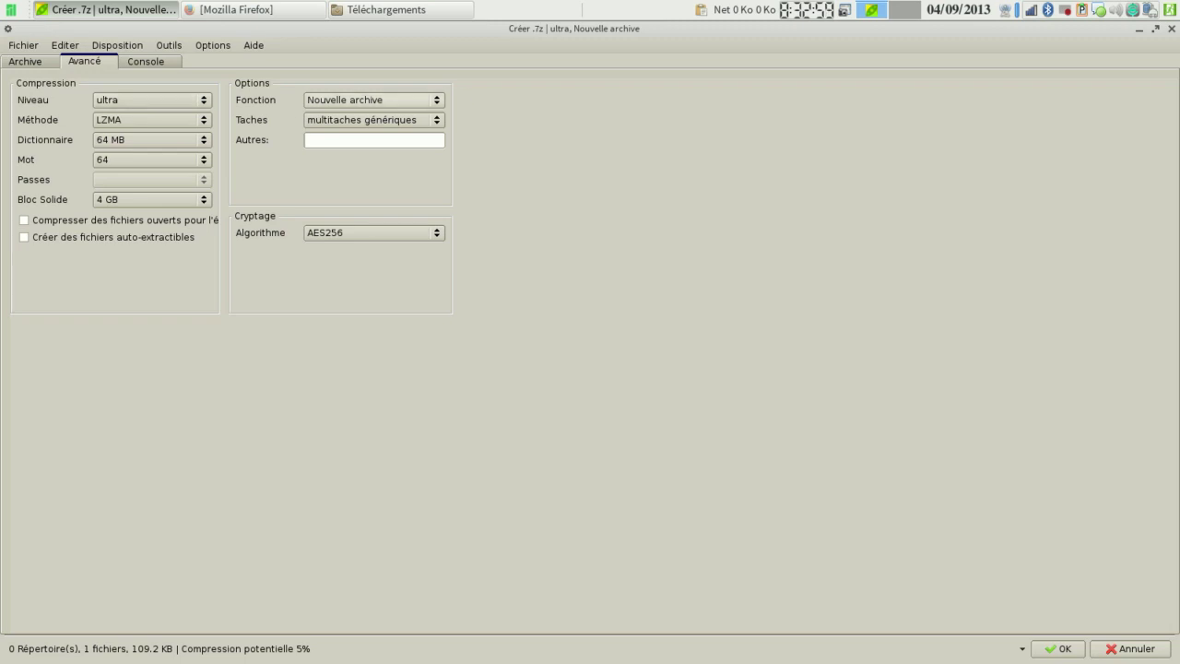
left_click(387, 100)
left_click(387, 98)
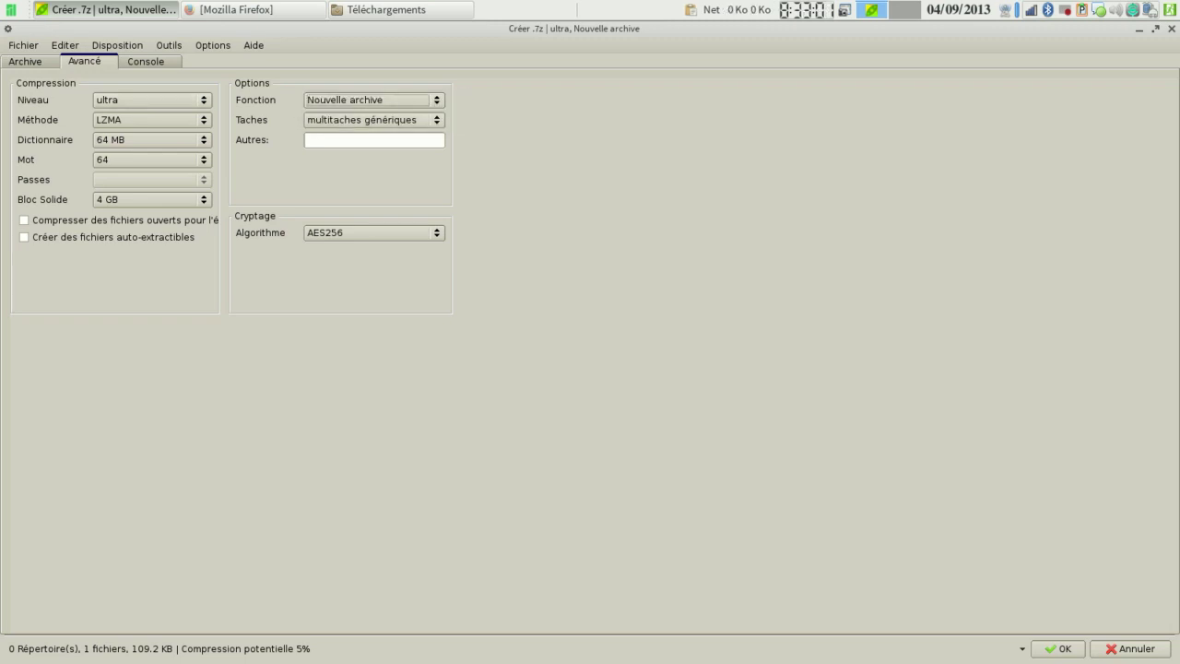
left_click(387, 120)
left_click(388, 118)
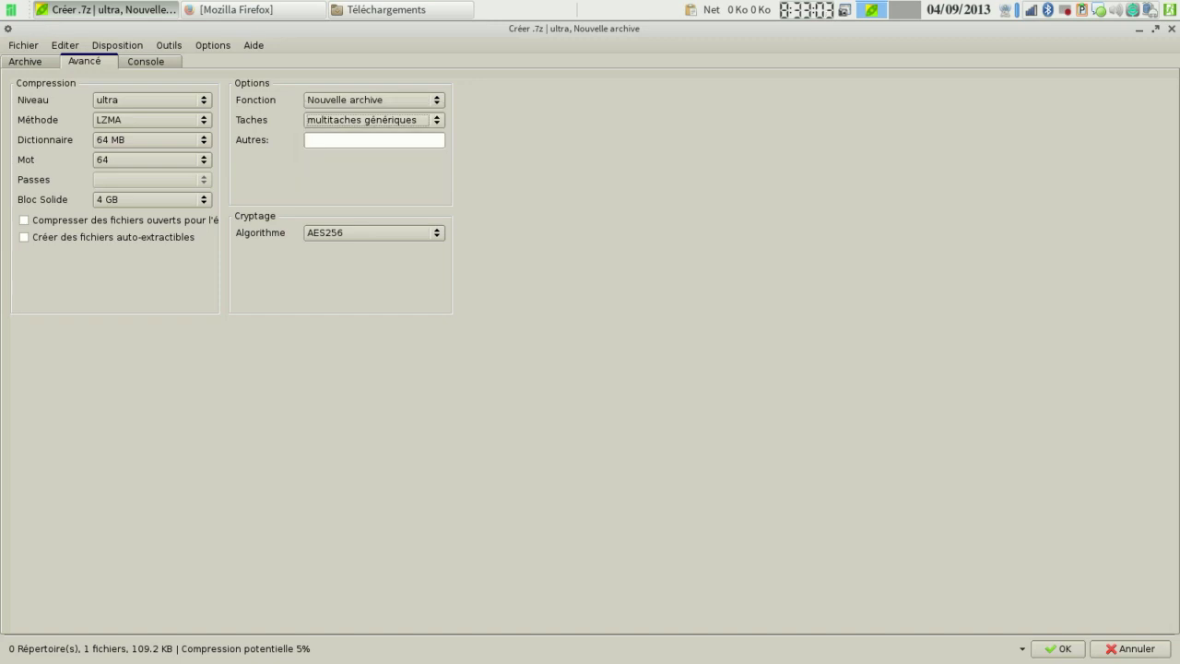
left_click(387, 232)
left_click(373, 230)
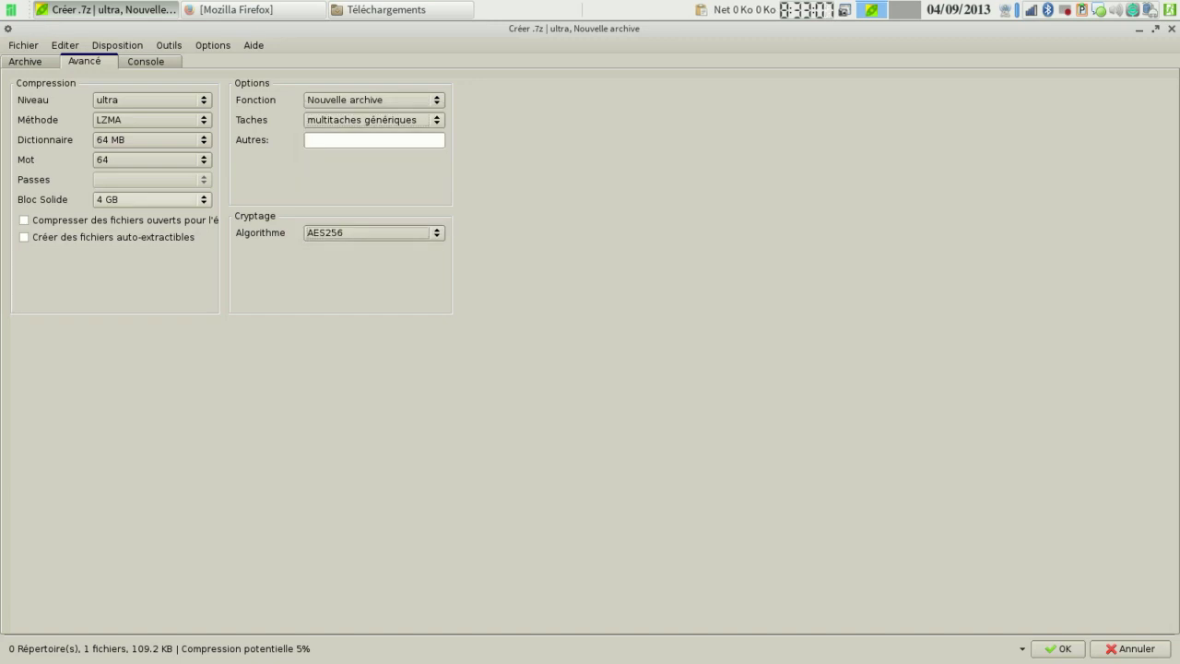
left_click(145, 62)
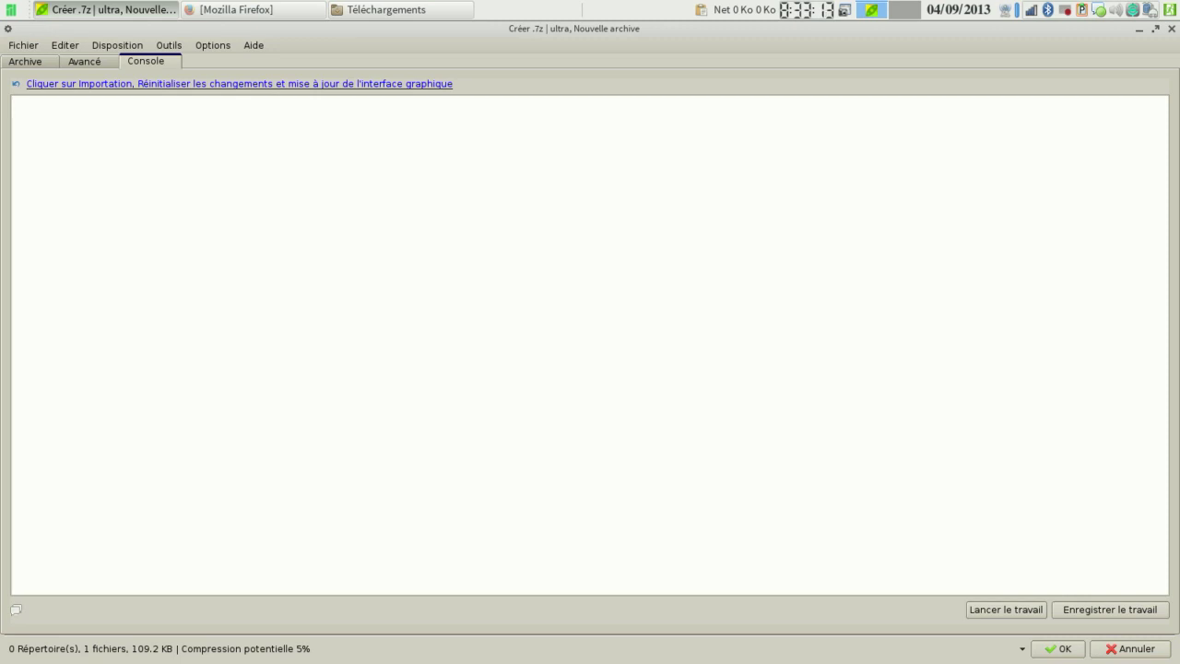
left_click(1130, 649)
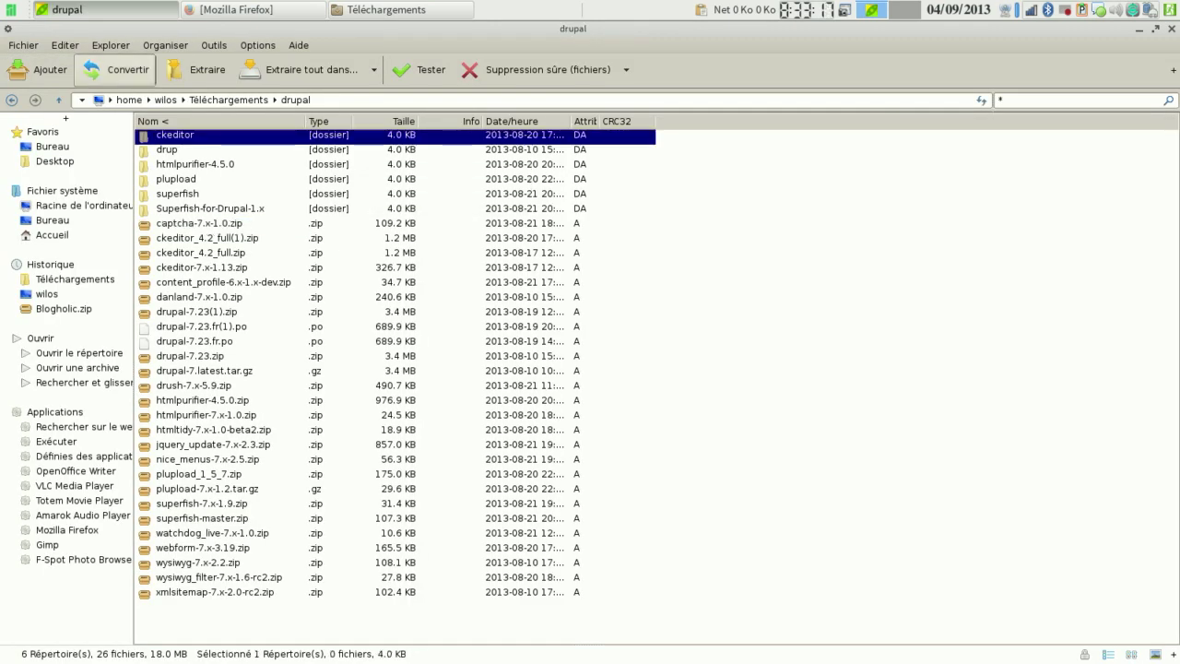
Examine the browsing commands and the display organisation options, including the status bar choices, without changing any
left_click(110, 45)
key("Down")
key("Down")
key("Down")
key("Down")
key("Down")
key("Down")
key("Down")
key("Down")
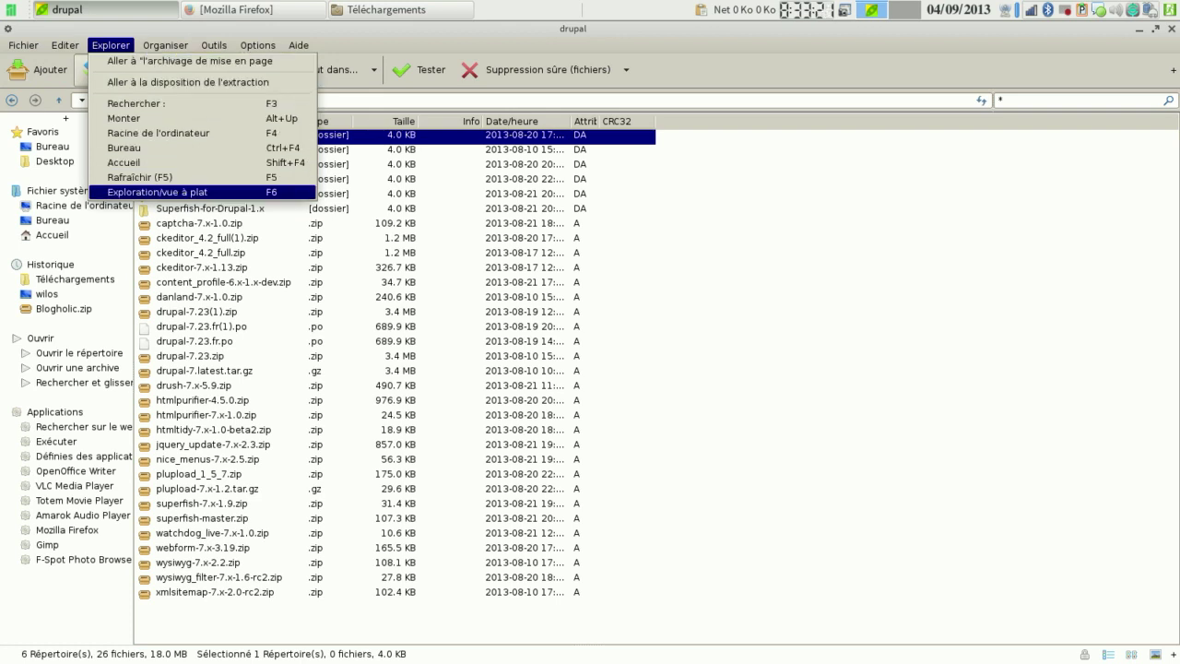
key("Up")
key("Up")
key("Up")
key("Up")
key("Up")
key("Up")
key("Up")
key("Up")
key("Right")
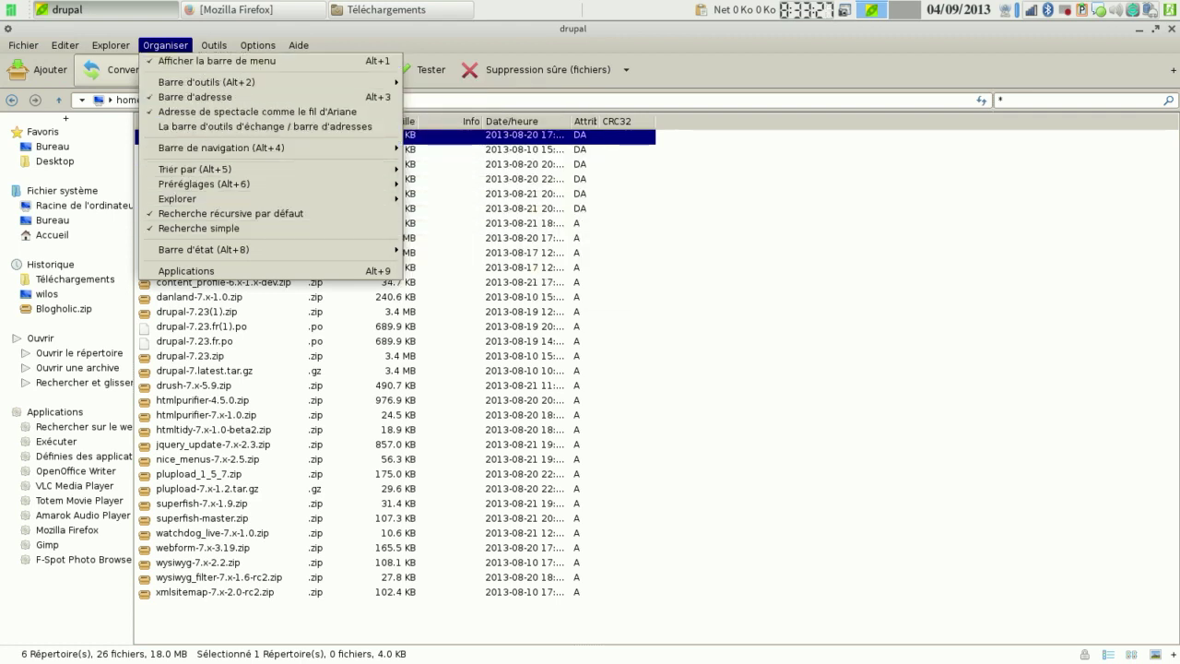
mouse_move(204, 250)
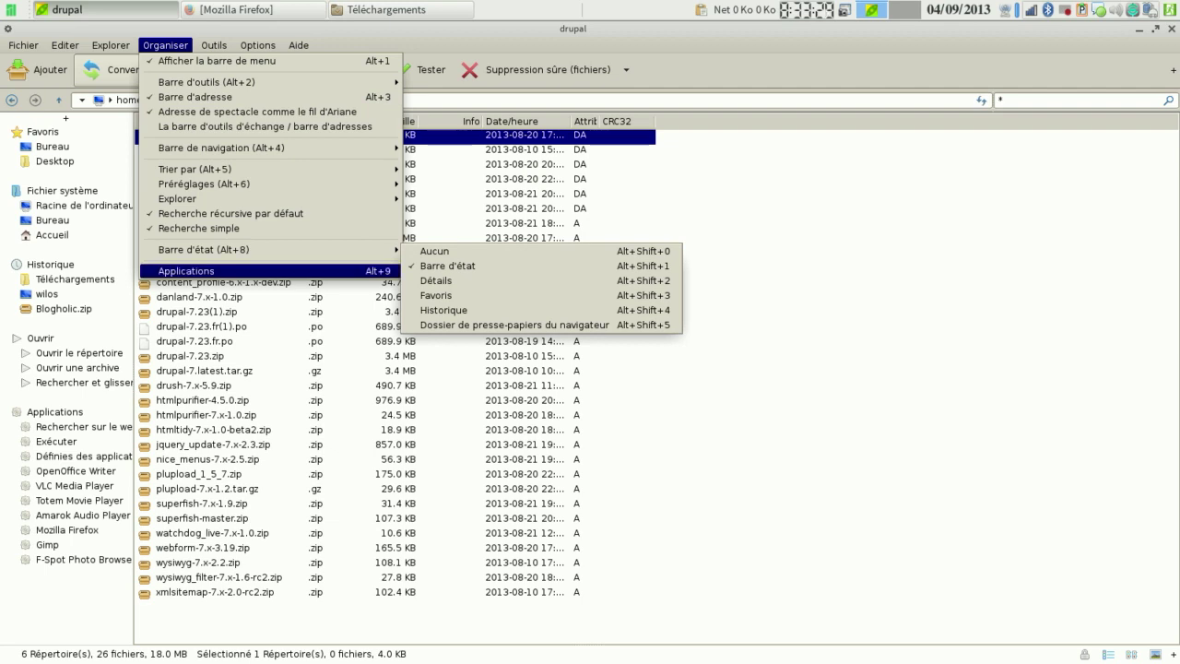
Open the password manager, review its master password and password list pages, and cancel without entering anything
mouse_move(214, 45)
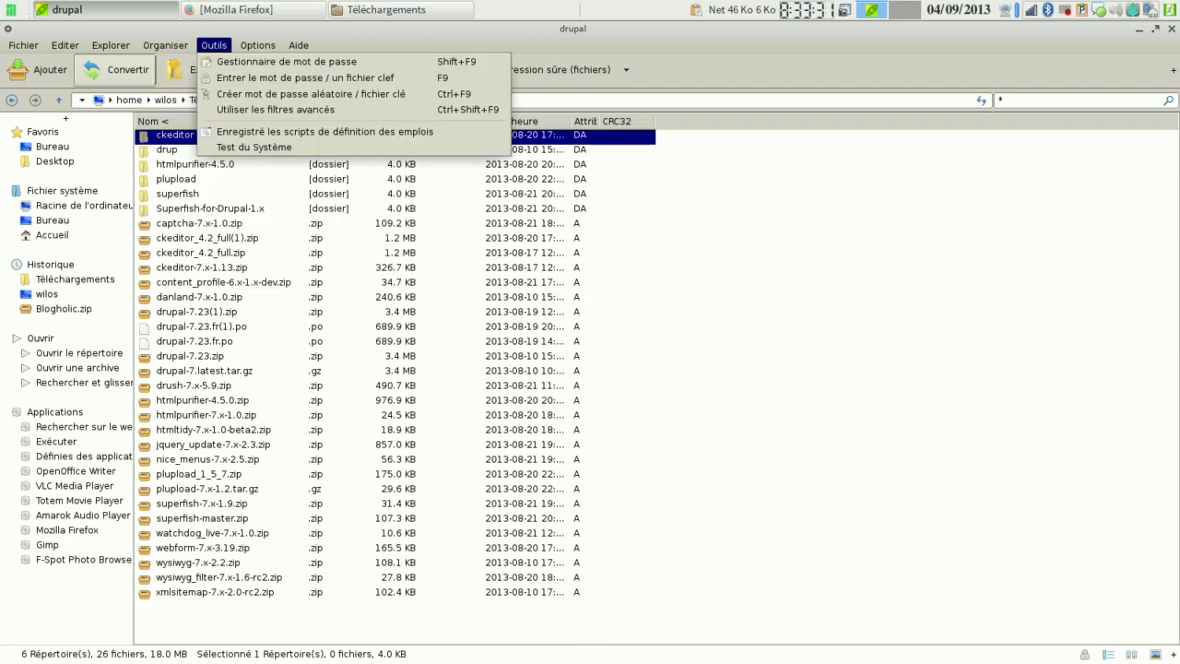
left_click(276, 61)
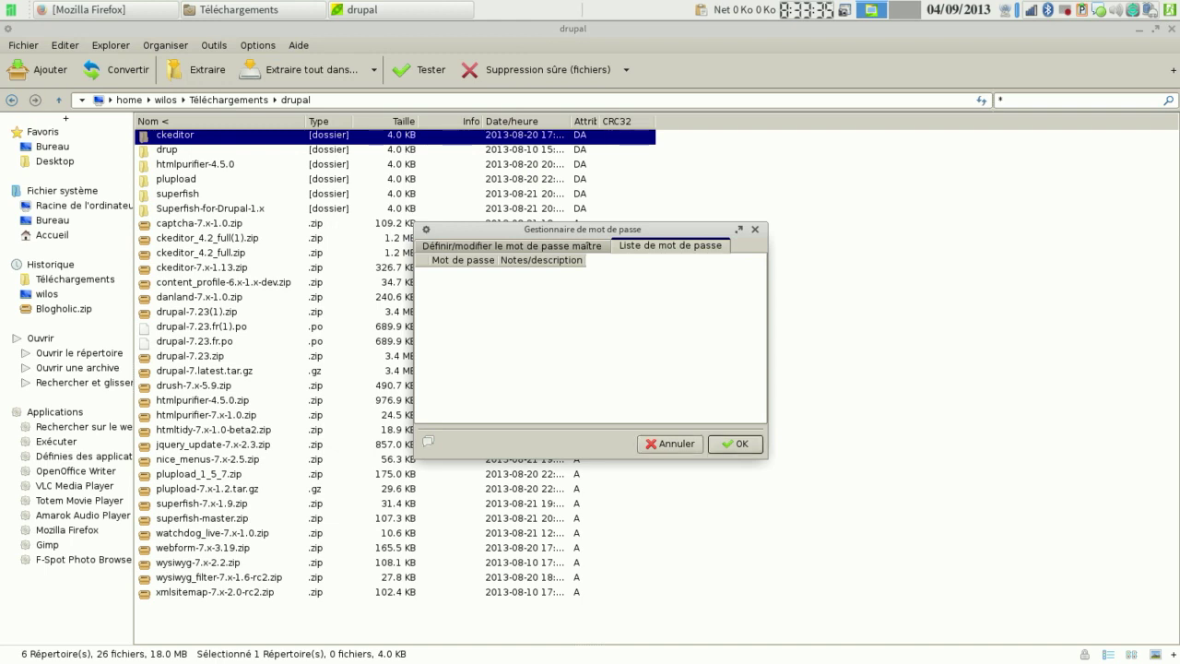
left_click(511, 246)
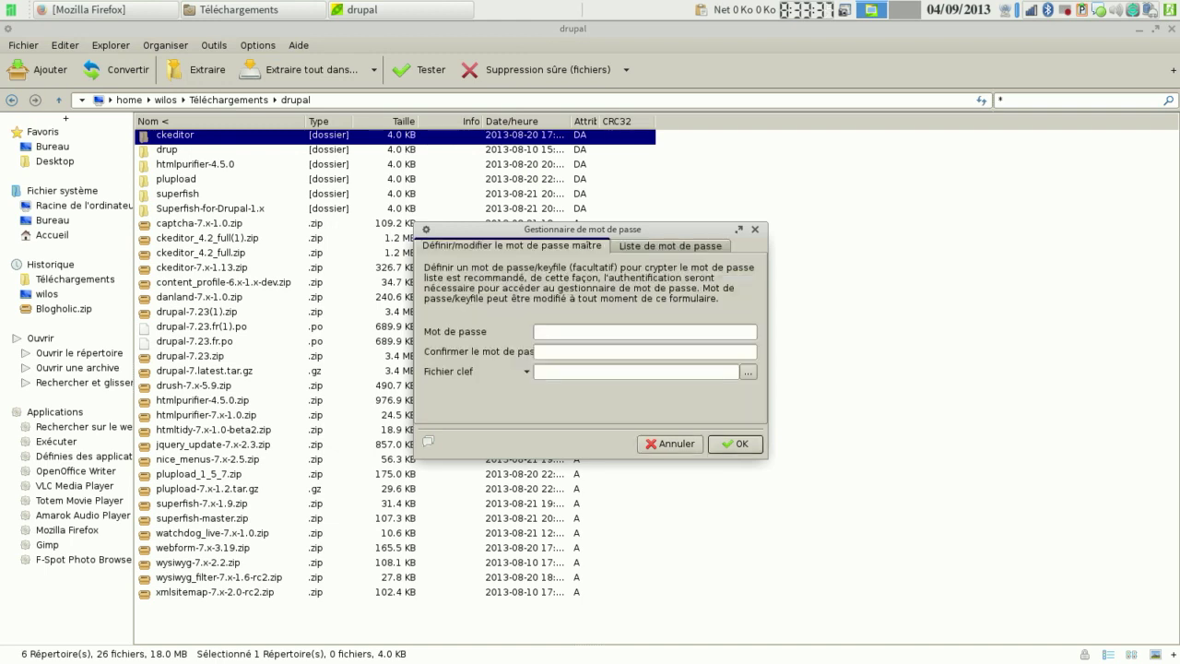
key("ctrl+Tab")
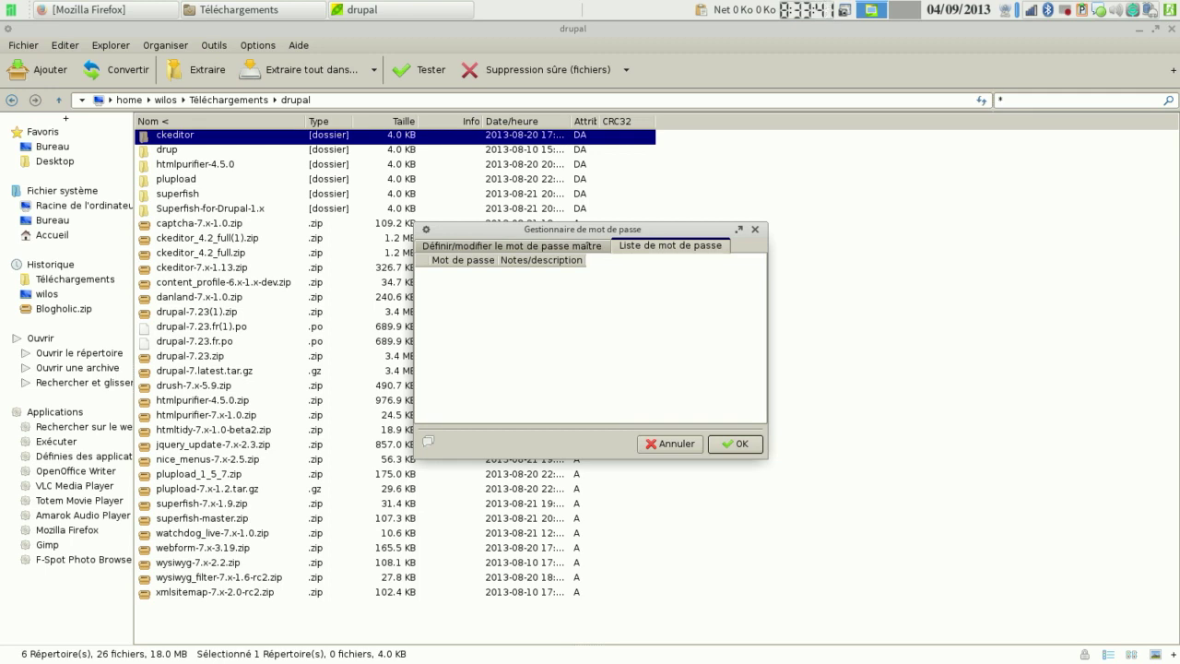
left_click(671, 444)
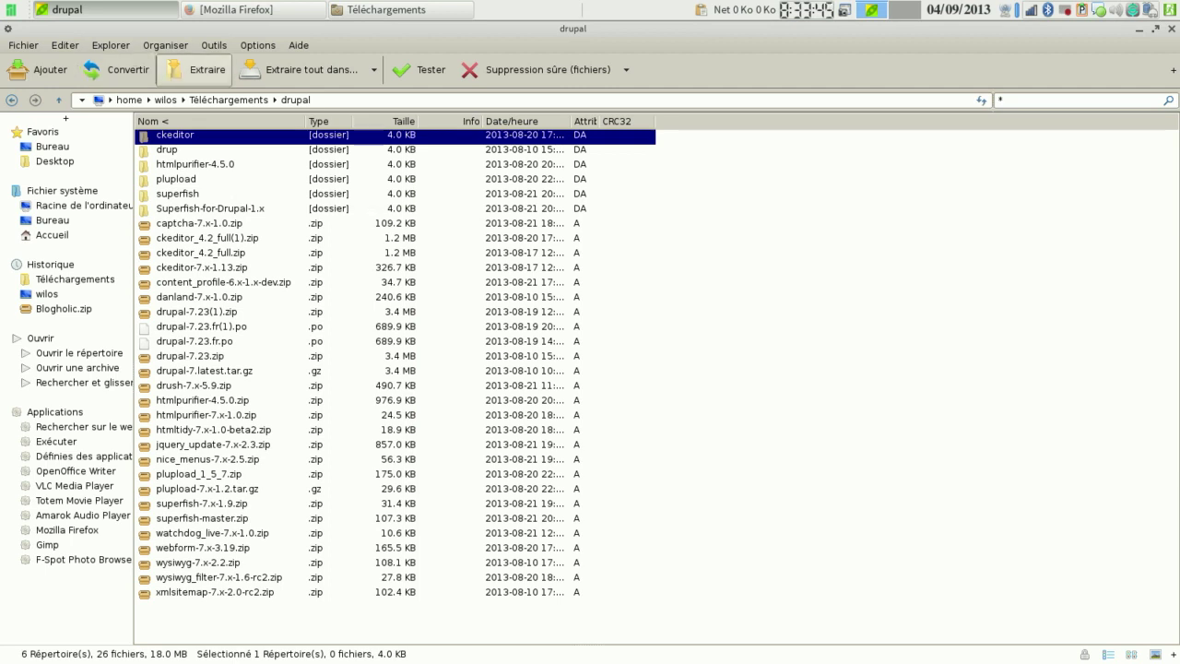
Review the password and keyfile tools, look at the advanced inclusion and exclusion filters, and cancel the filters dialog
left_click(214, 45)
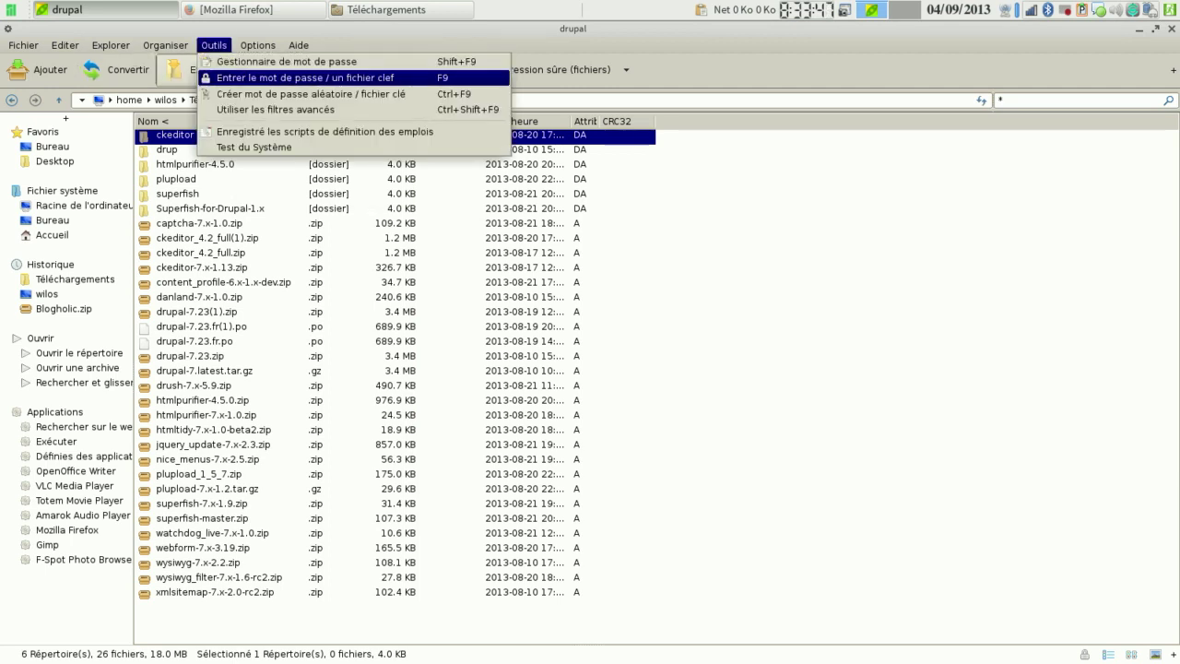
key("Down")
key("Down")
key("Up")
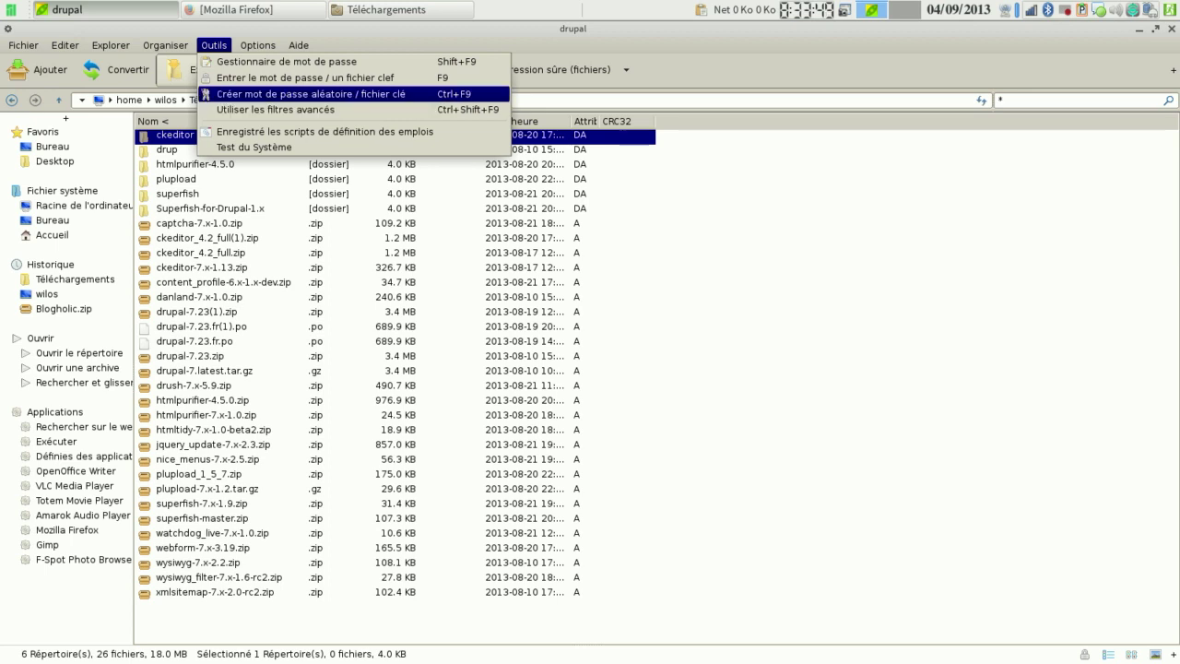
key("Down")
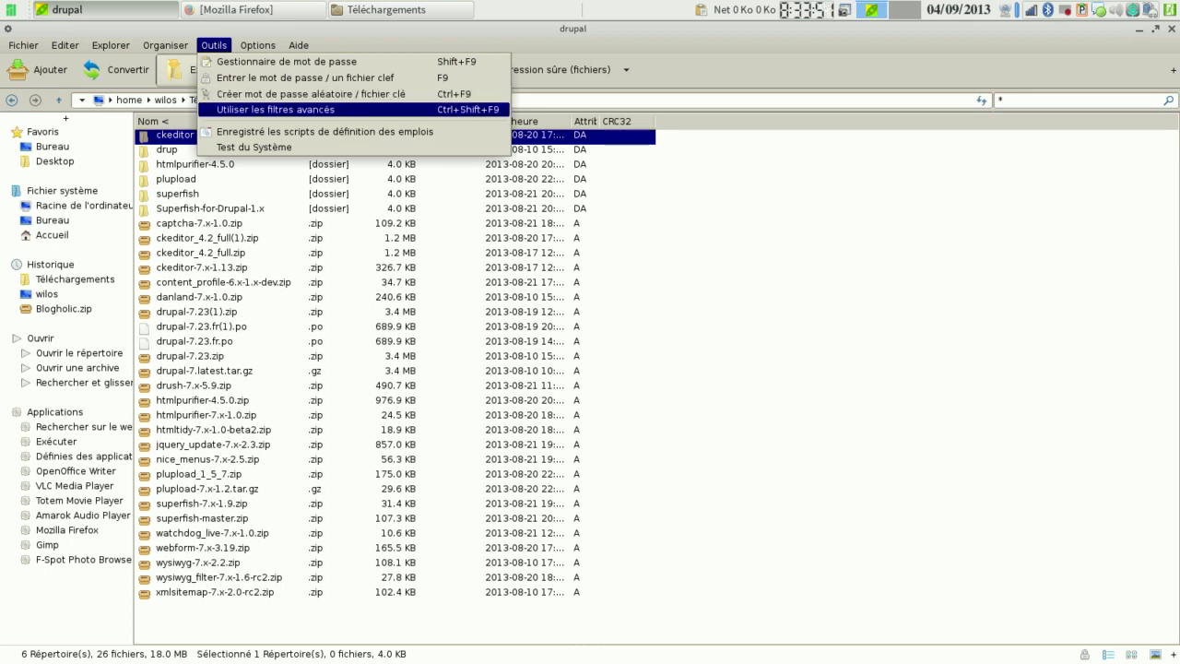
key("Return")
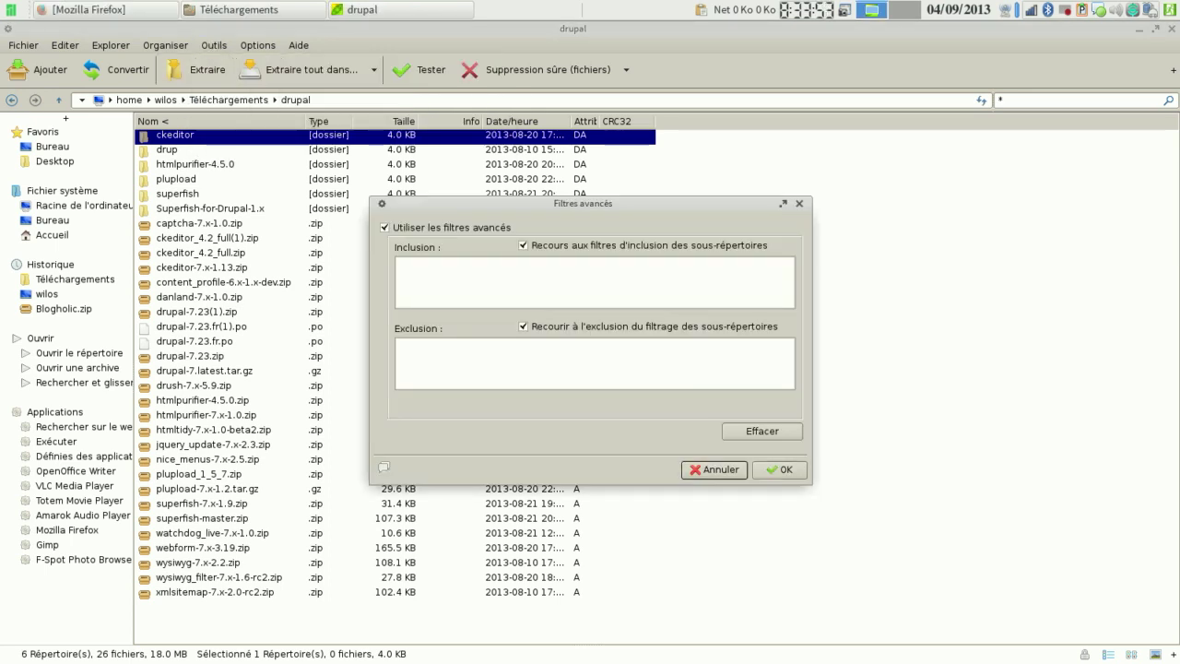
left_click(715, 470)
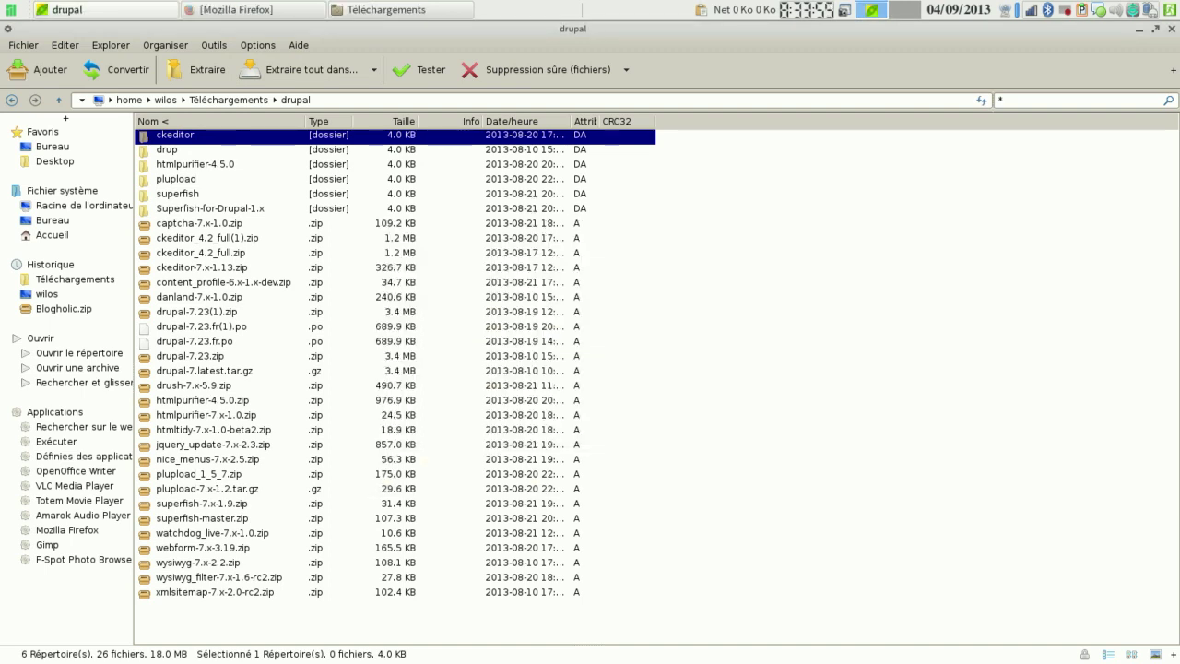
Look over the tools for saving job definition scripts and testing the system without running either
left_click(214, 45)
mouse_move(166, 45)
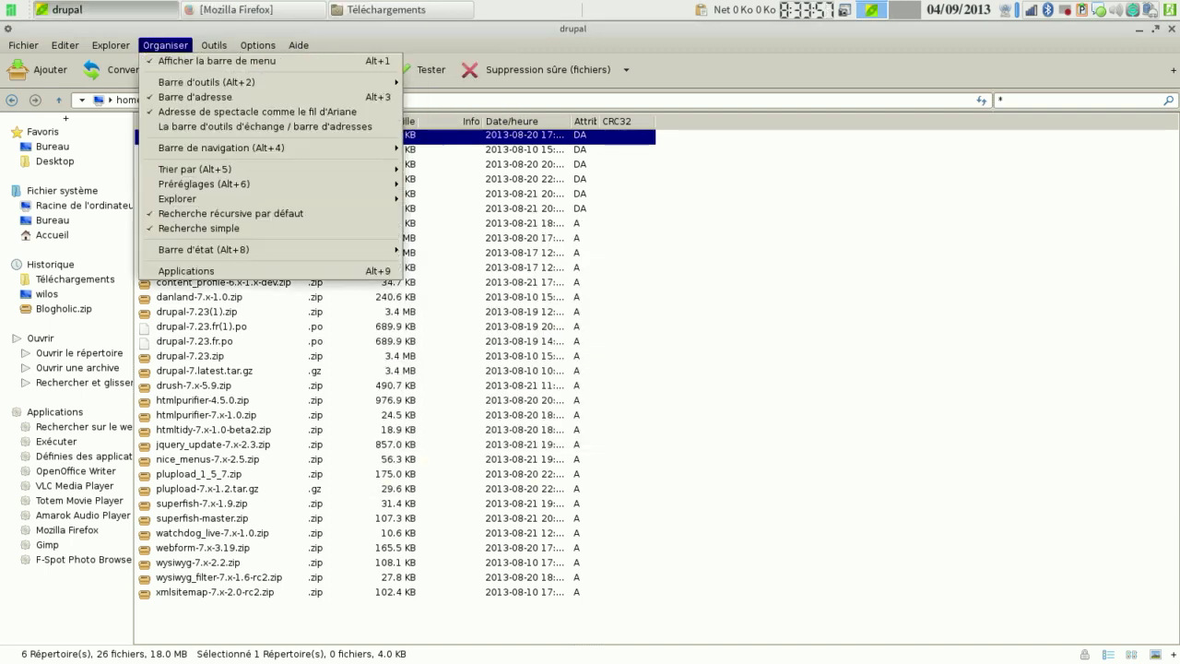
key("Up")
key("Up")
key("Up")
key("Up")
key("Right")
key("Down")
key("Down")
key("Down")
key("Down")
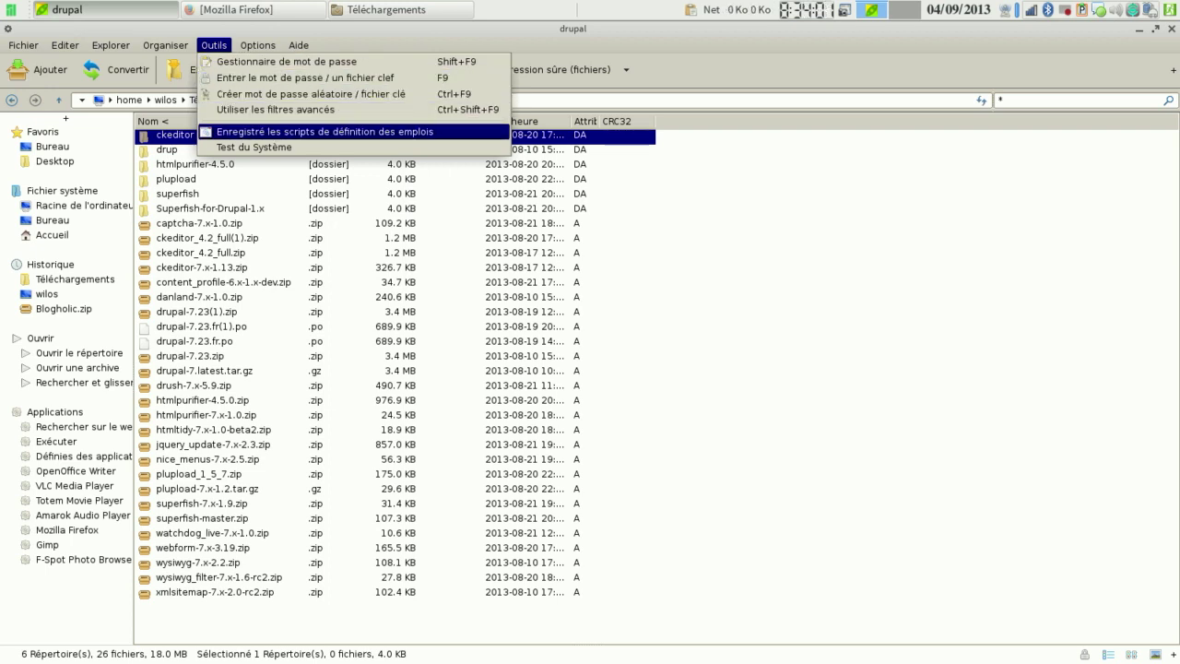
key("Down")
key("Up")
key("Escape")
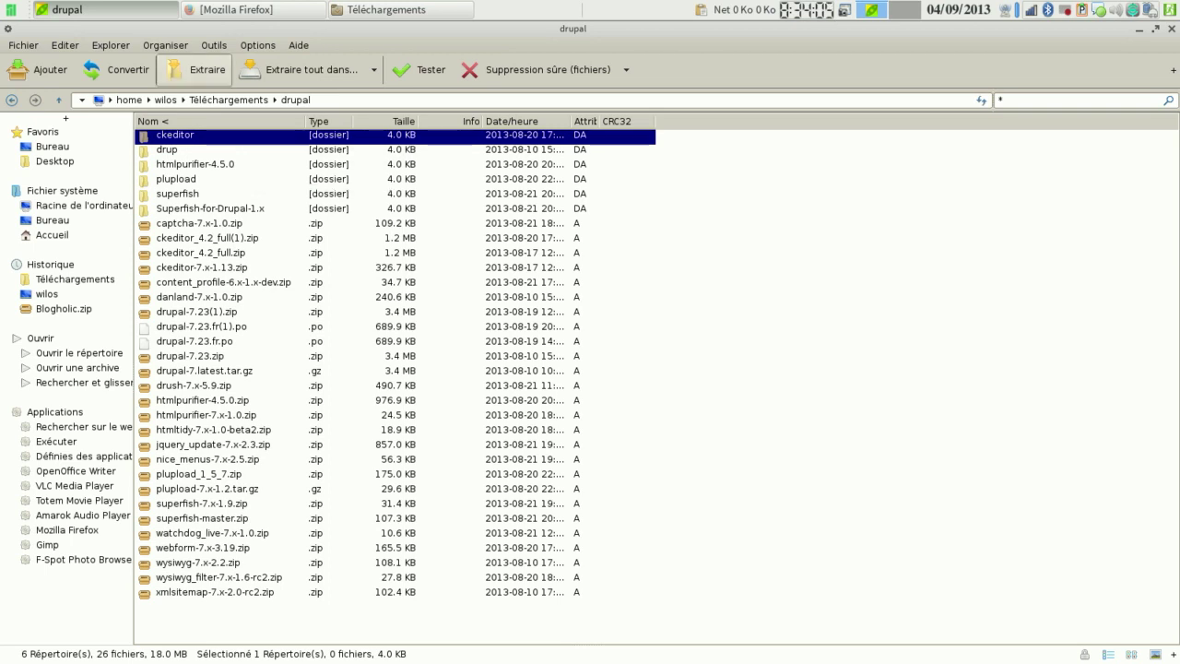
Start the system test and decline it at the confirmation
left_click(214, 45)
left_click(258, 147)
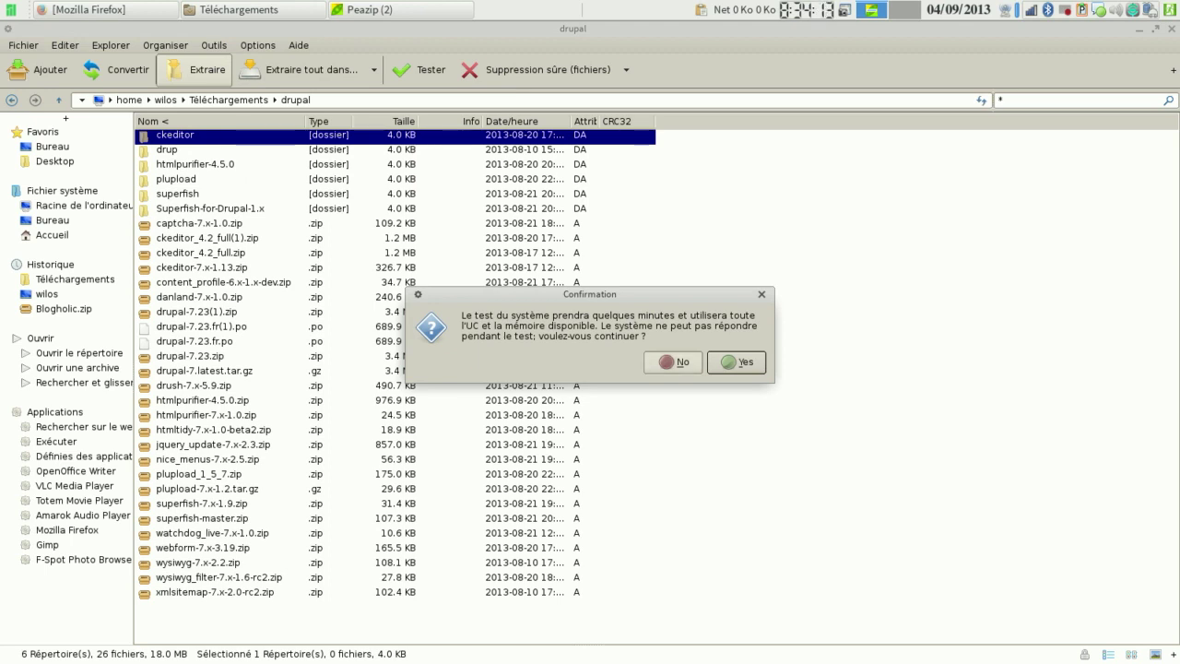
left_click(673, 362)
Open the program settings and review the backend user interface choices, keeping GUI installé par PeaLauncher
left_click(214, 45)
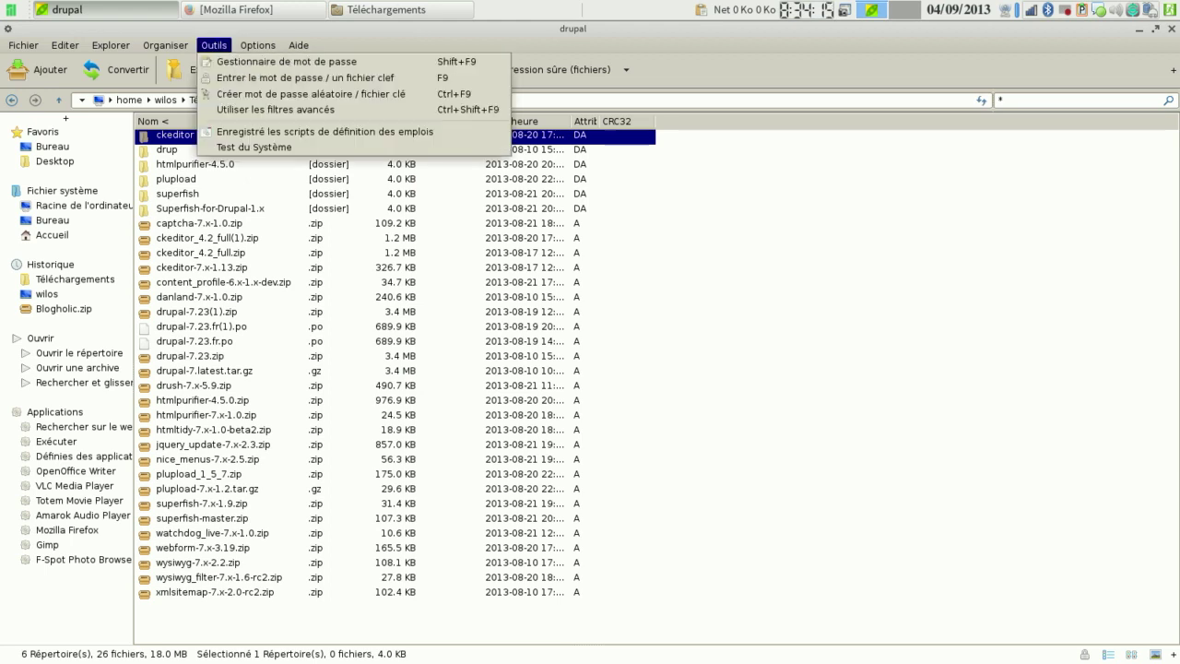
mouse_move(257, 45)
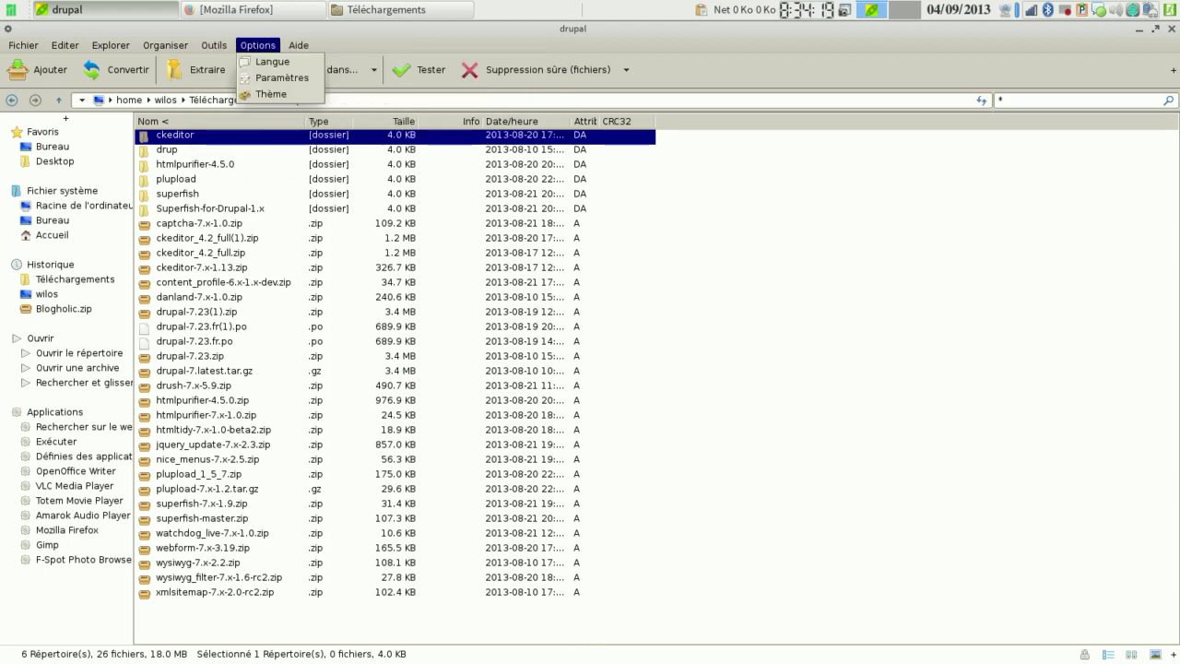
left_click(281, 78)
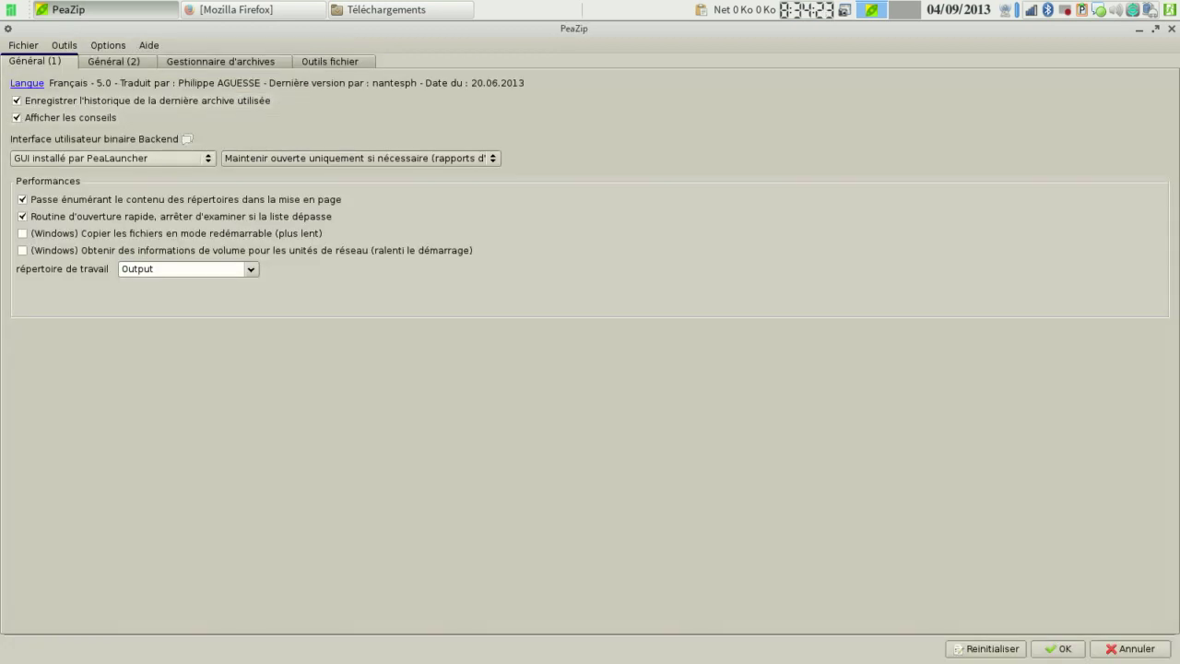
key("Up")
key("Up")
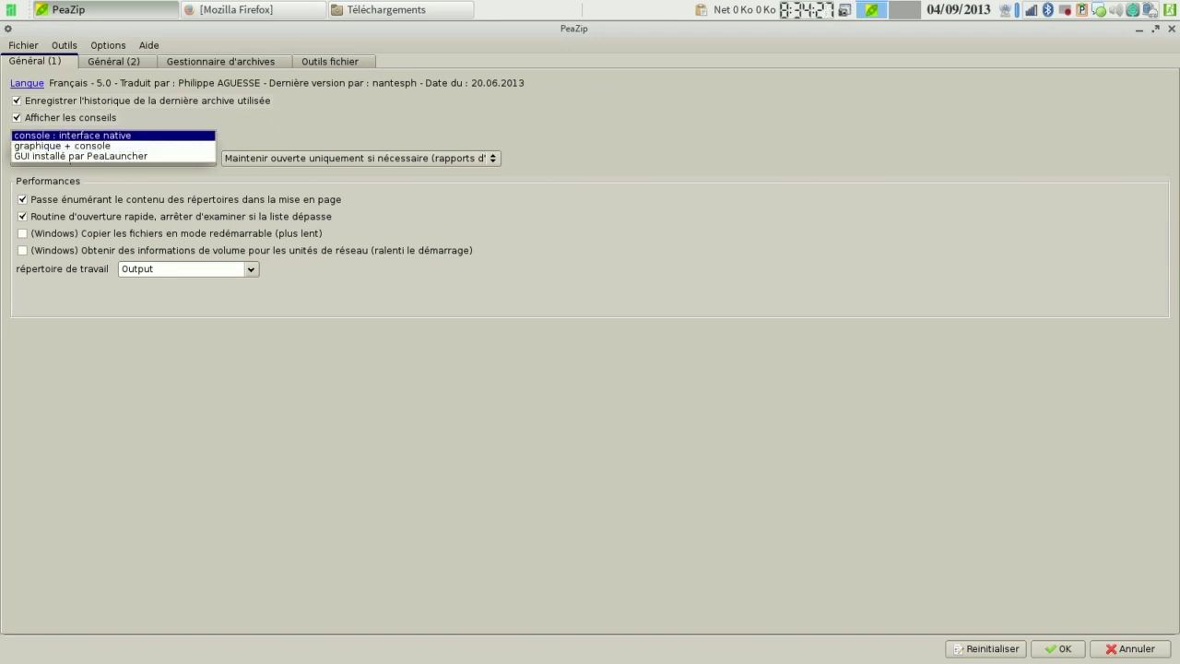
key("Down")
key("Down")
key("Return")
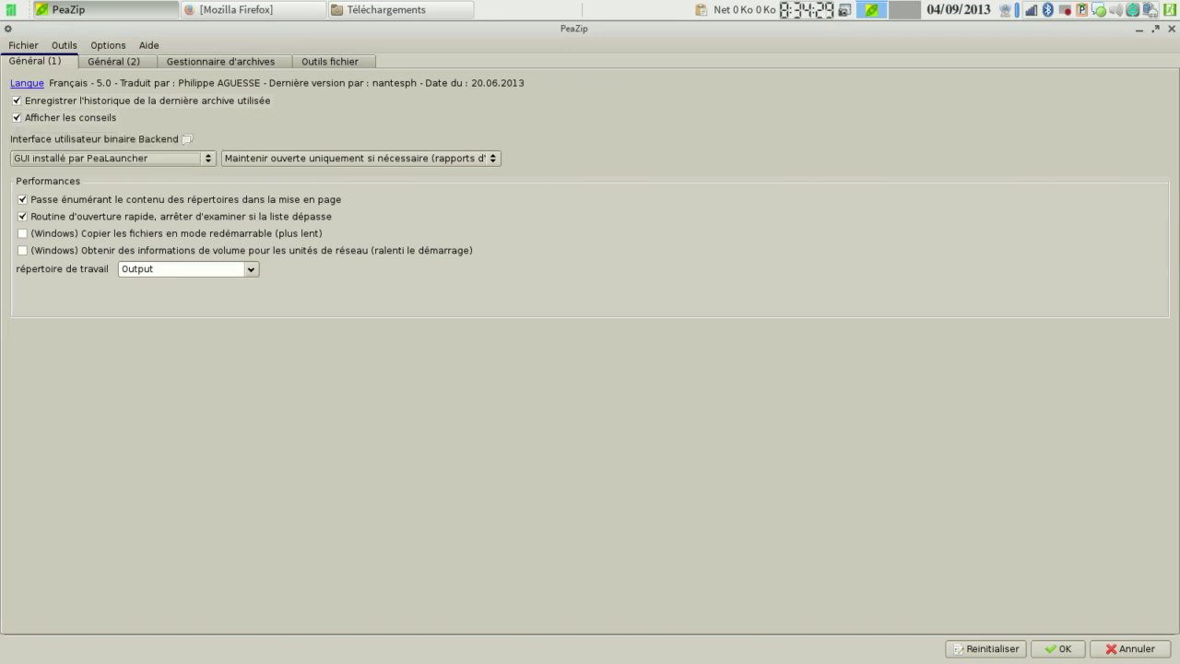
Review the choices for keeping PeaLauncher open and for the working directory, and view the second page of general settings
left_click(360, 158)
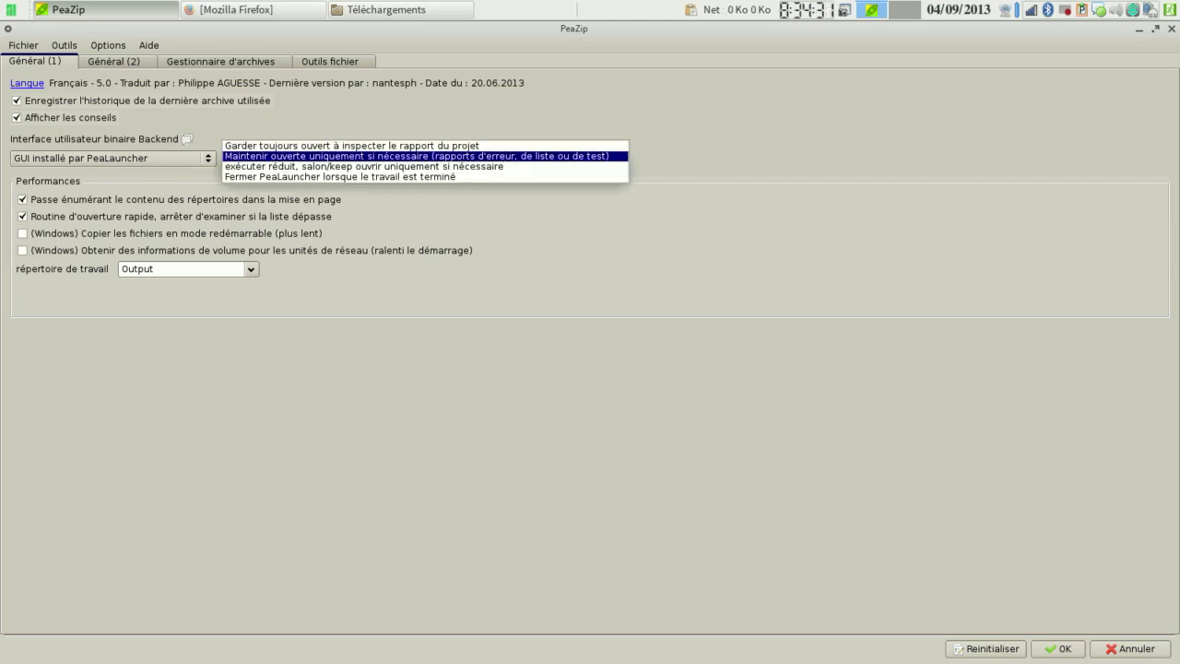
key("Return")
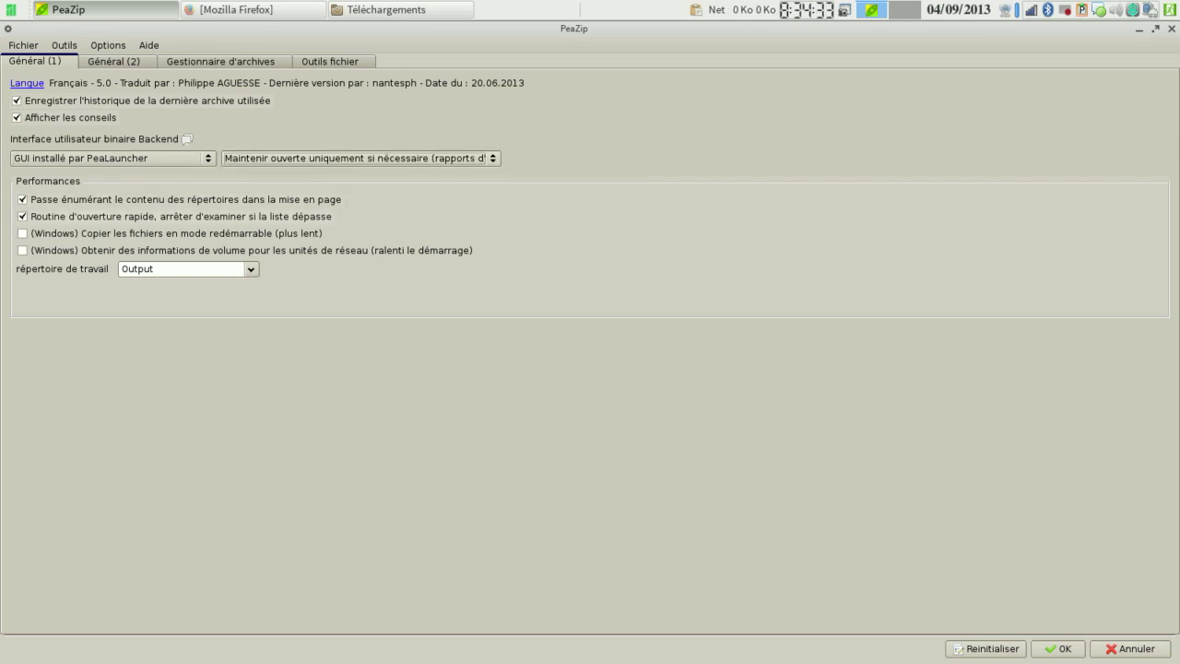
key("Tab")
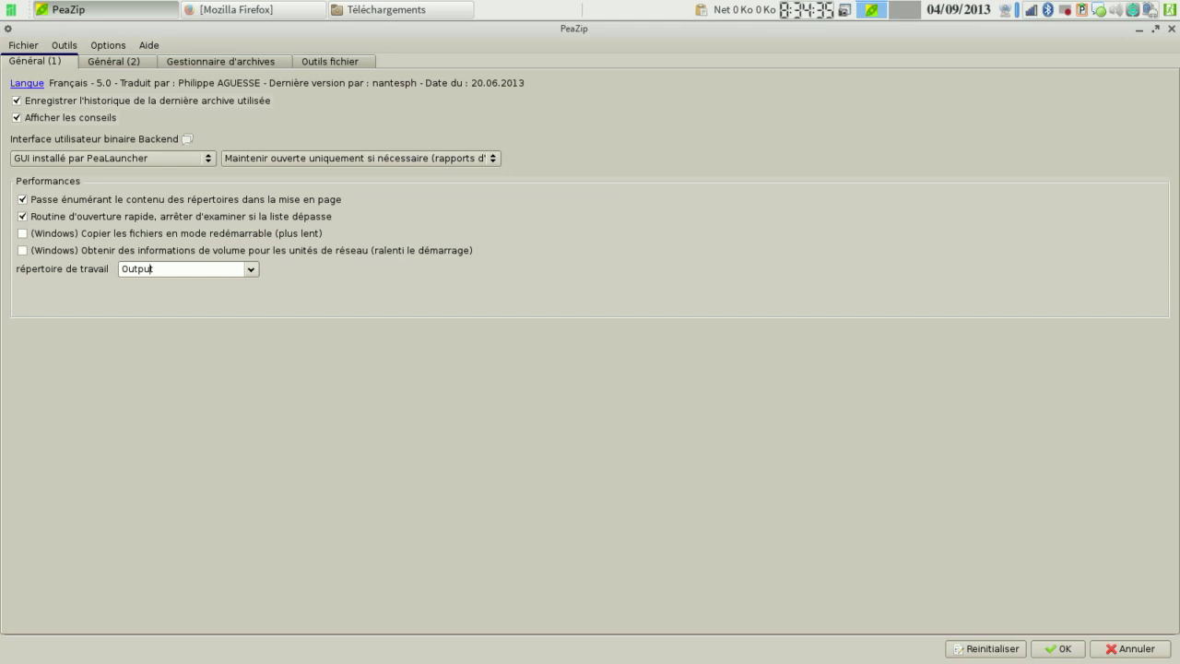
key("alt+Down")
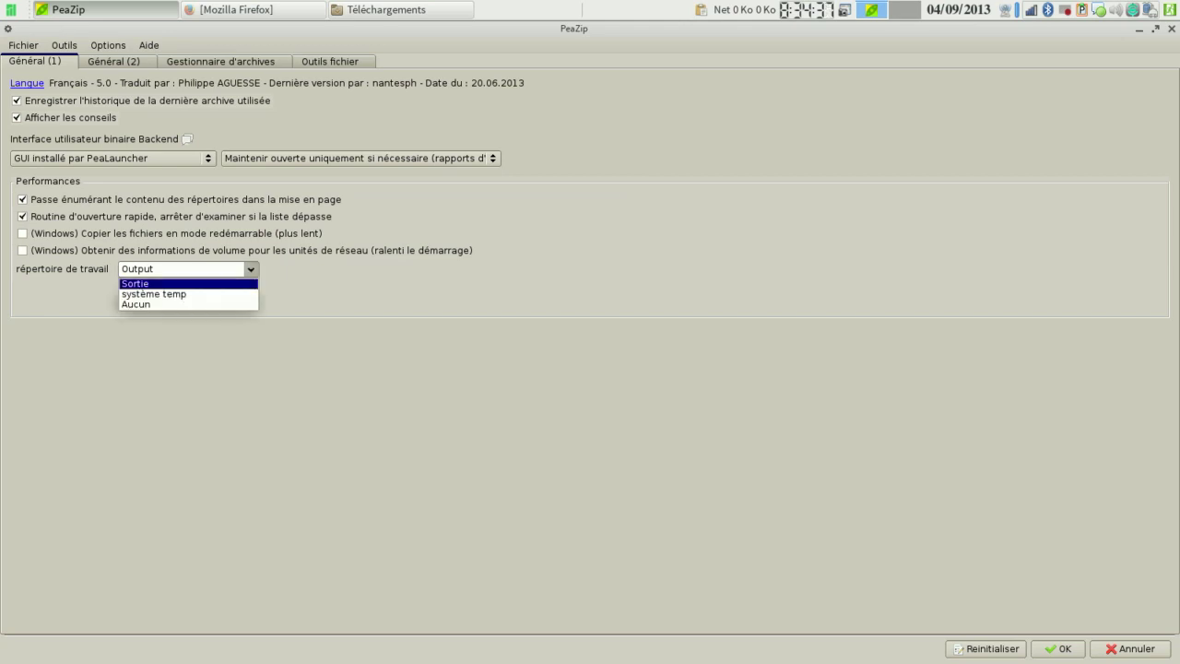
key("Return")
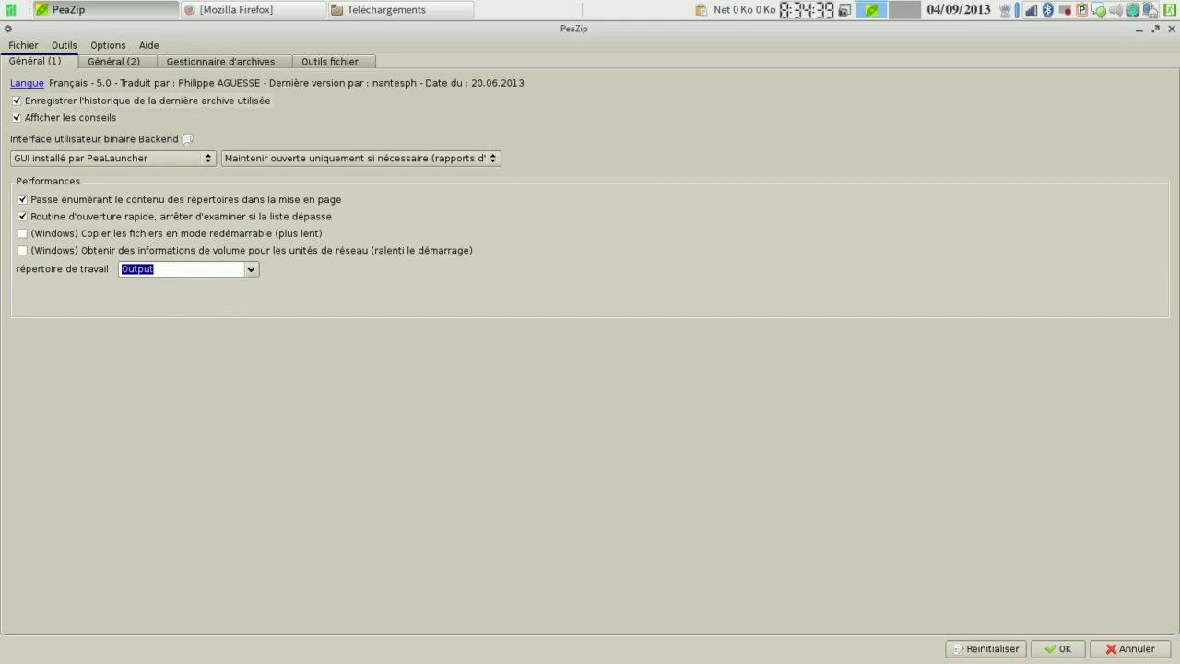
key("ctrl+Tab")
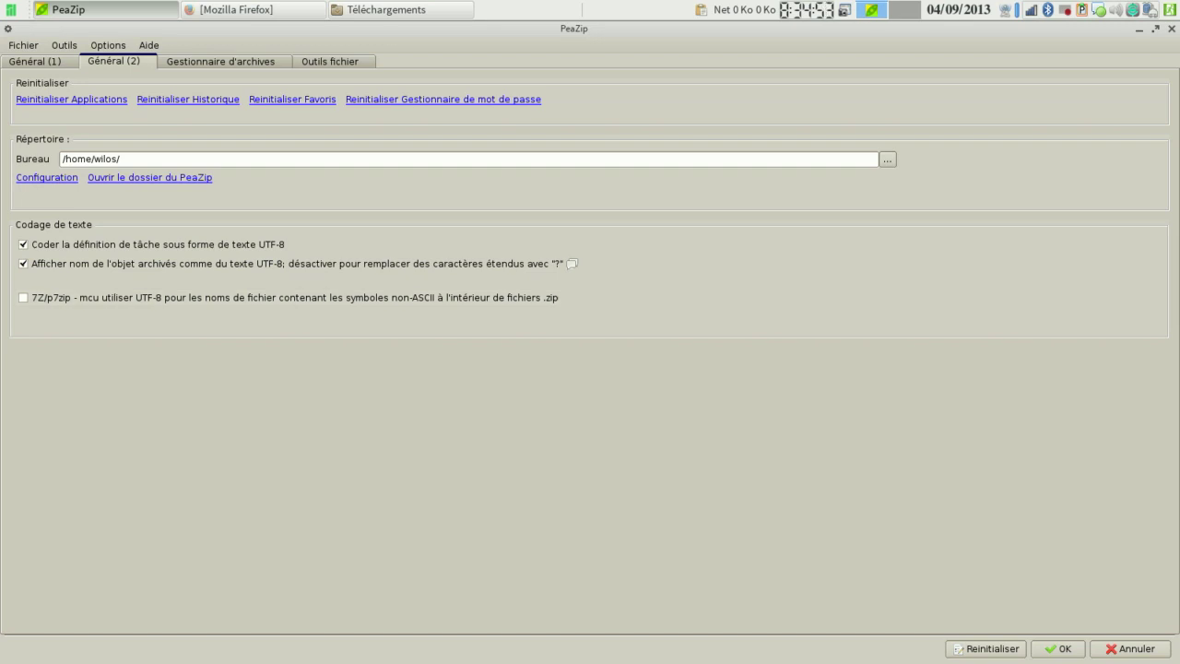
Add Auto-extractible ARC, ARC, PEA, XZ and *PAQ to the favourite formats, and always ignore directories for "Extraction affichée"
left_click(220, 62)
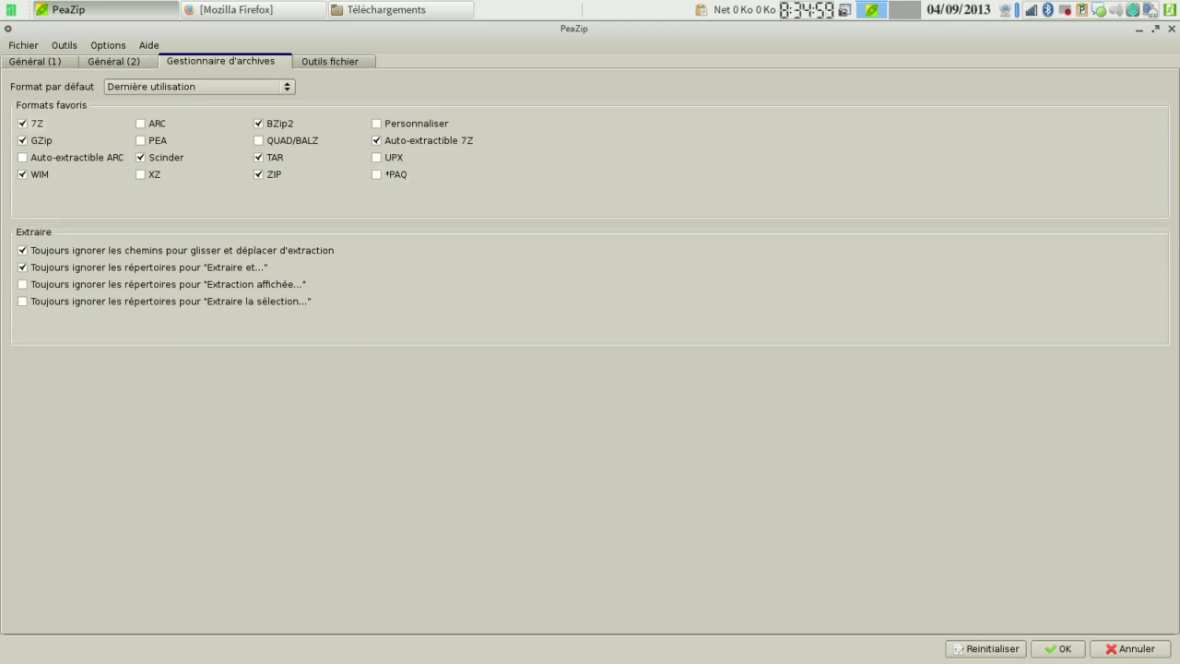
left_click(23, 158)
left_click(141, 124)
left_click(141, 141)
left_click(141, 174)
left_click(377, 174)
left_click(23, 284)
Set the checksum result display to HEX (LSB) and enable the MD4, SHA224, SHA384, SHA512 and Whirlpool512 algorithms
left_click(330, 62)
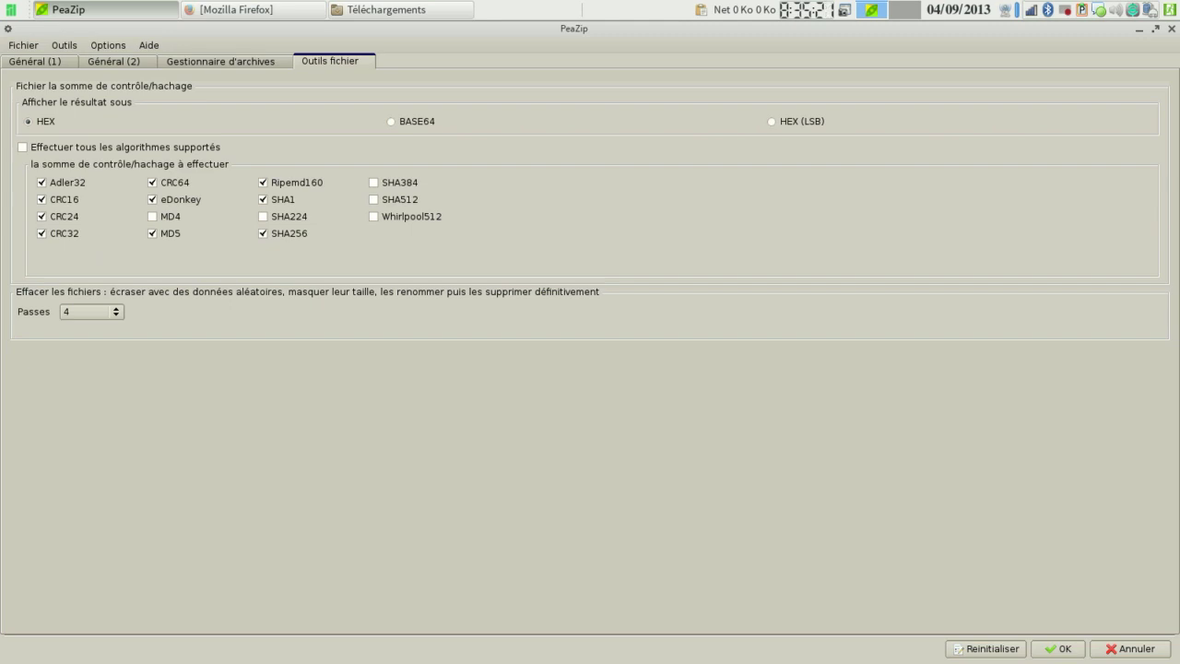
left_click(393, 121)
left_click(772, 121)
left_click(153, 217)
left_click(263, 217)
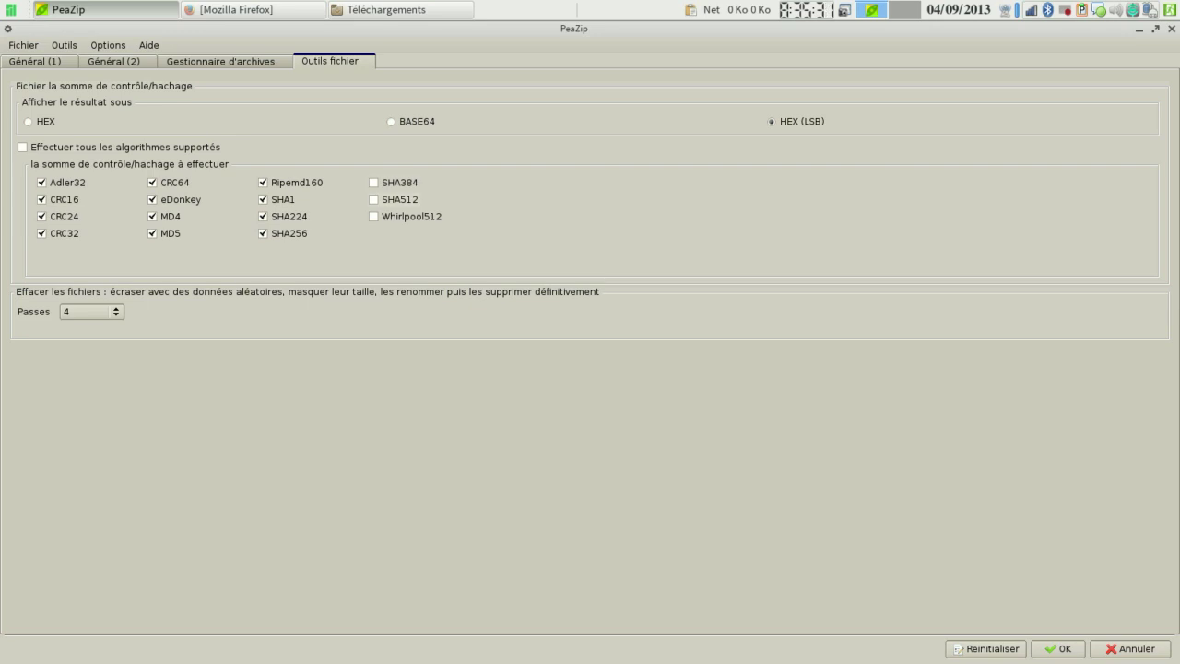
left_click(375, 183)
left_click(374, 200)
left_click(375, 216)
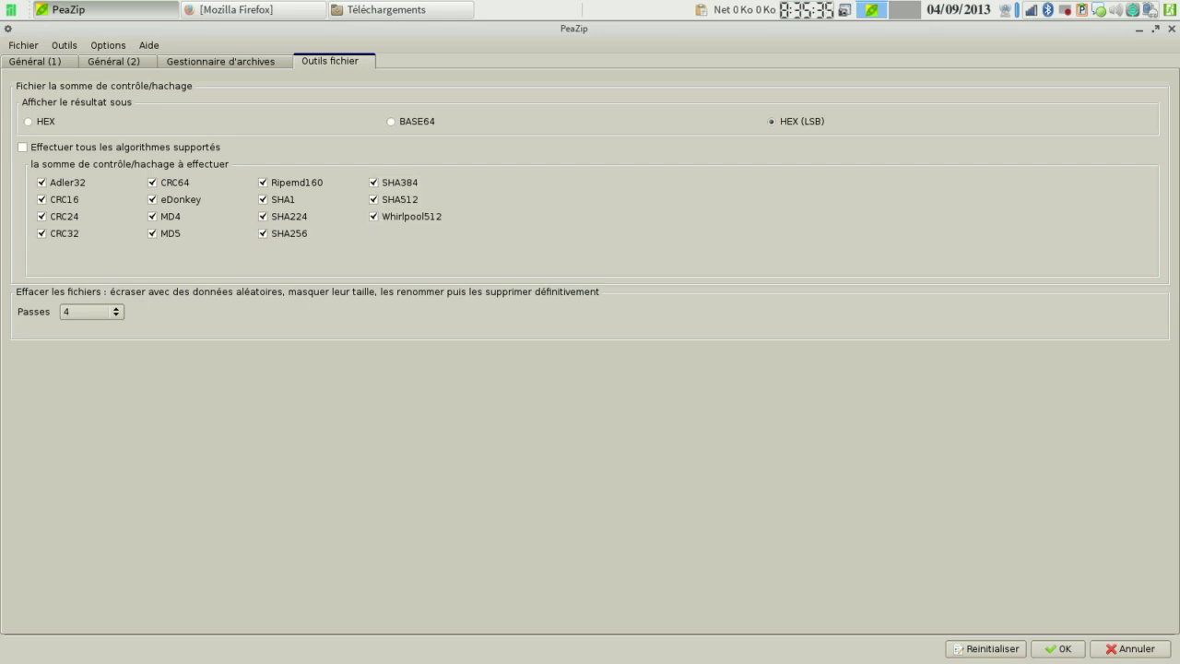
Check the available numbers of secure-deletion passes, and cancel the settings without saving any changes
left_click(90, 312)
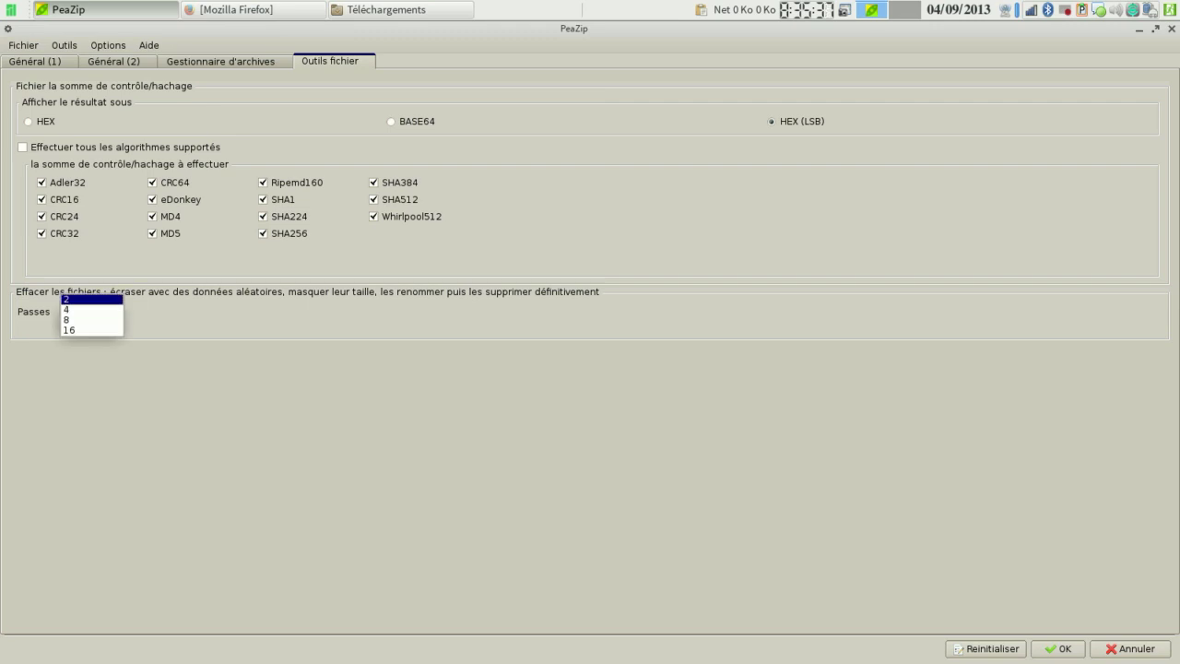
left_click(90, 312)
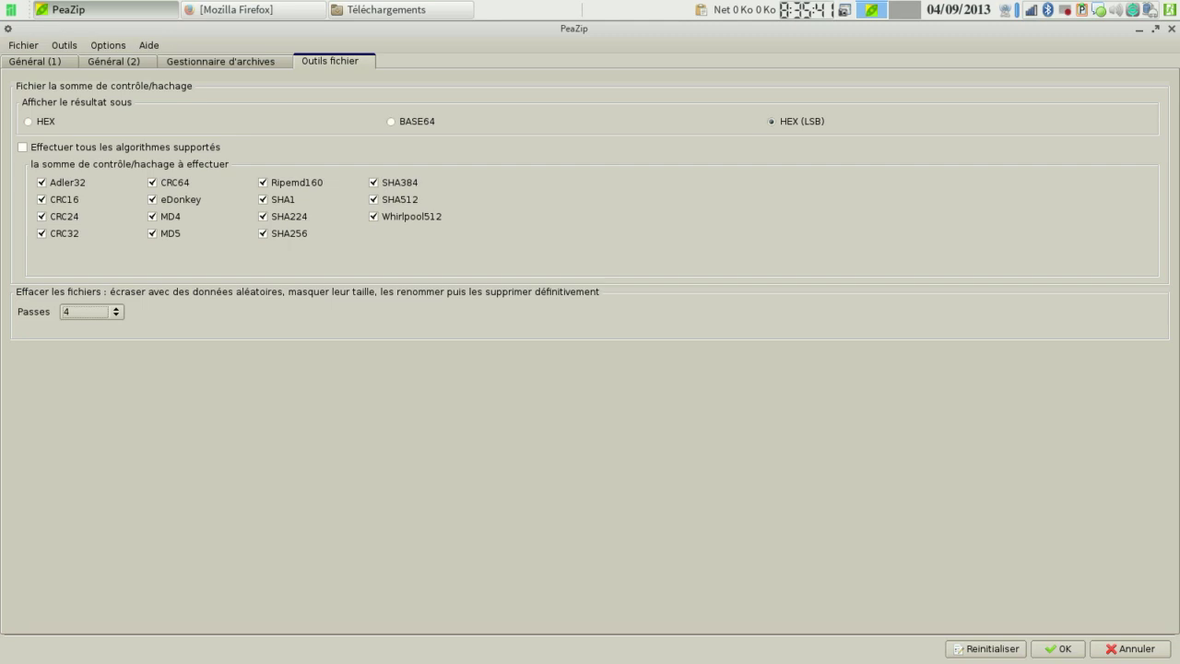
left_click(1127, 648)
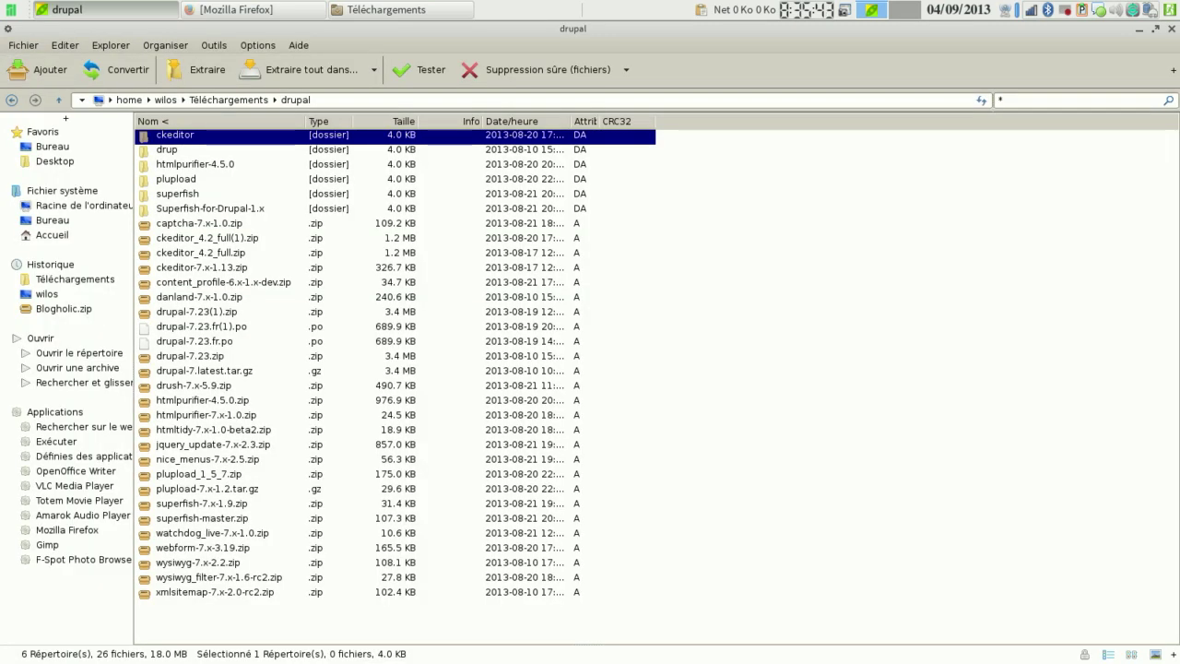
Open the theme settings and set the theme to Firecrystal
key("alt+o")
key("Down")
key("Down")
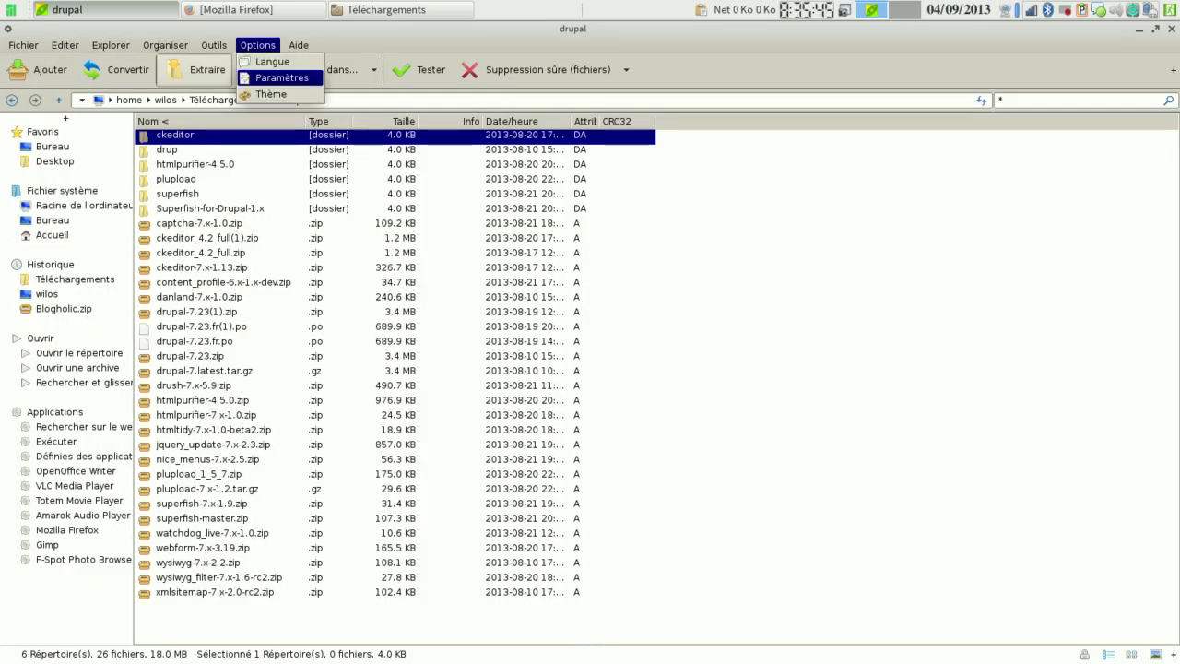
key("Return")
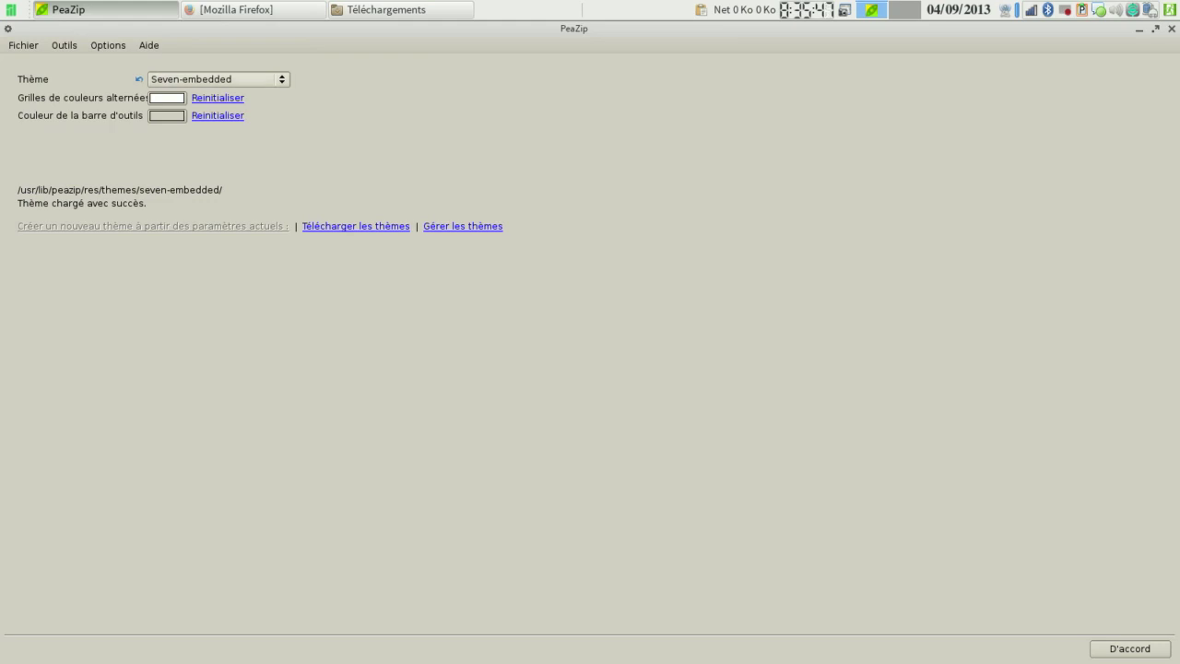
key("alt+Down")
key("Down")
key("Down")
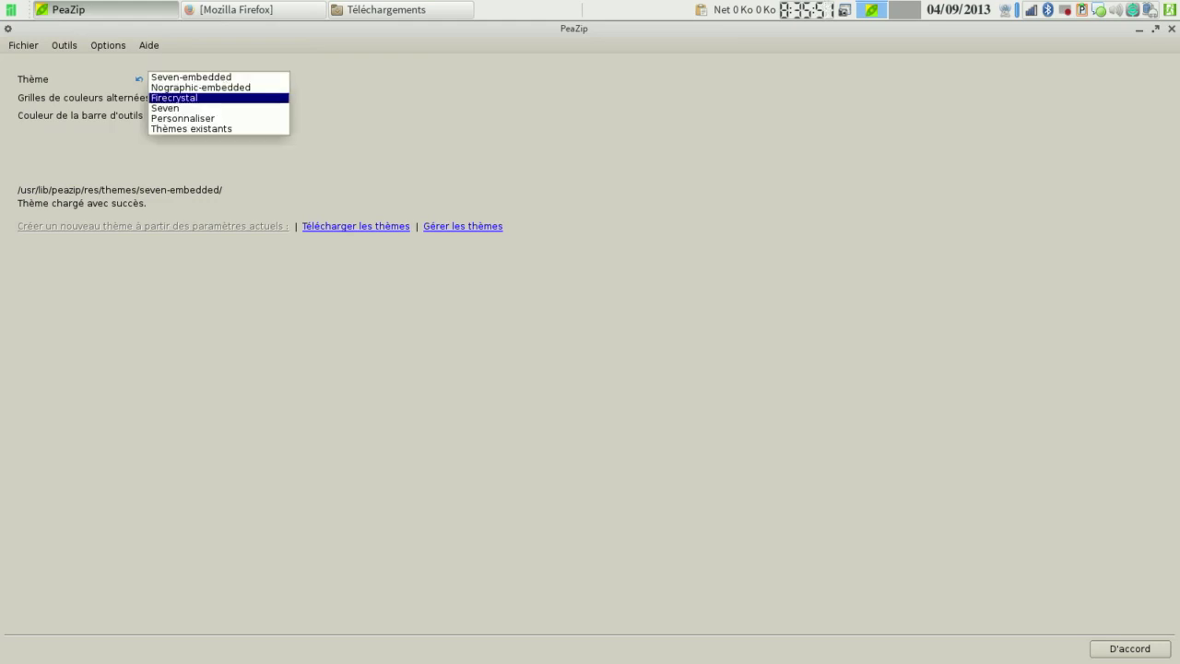
key("Return")
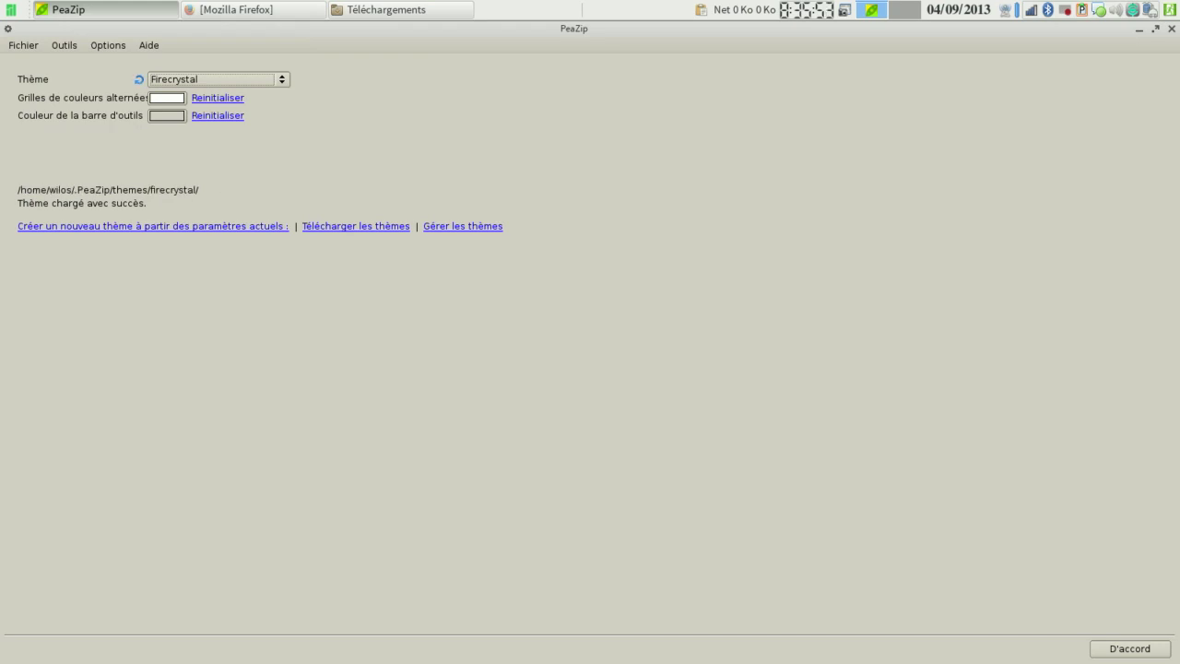
Switch the theme to Seven-embedded and back to Firecrystal
key("Down")
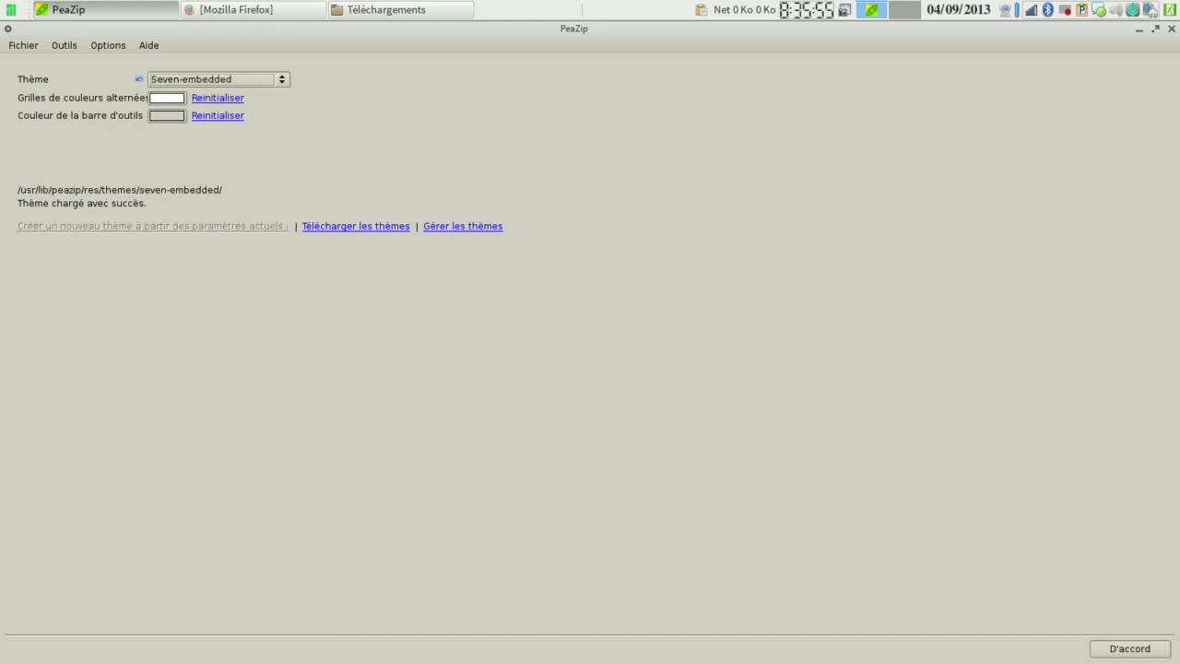
left_click(219, 80)
key("Up")
key("Return")
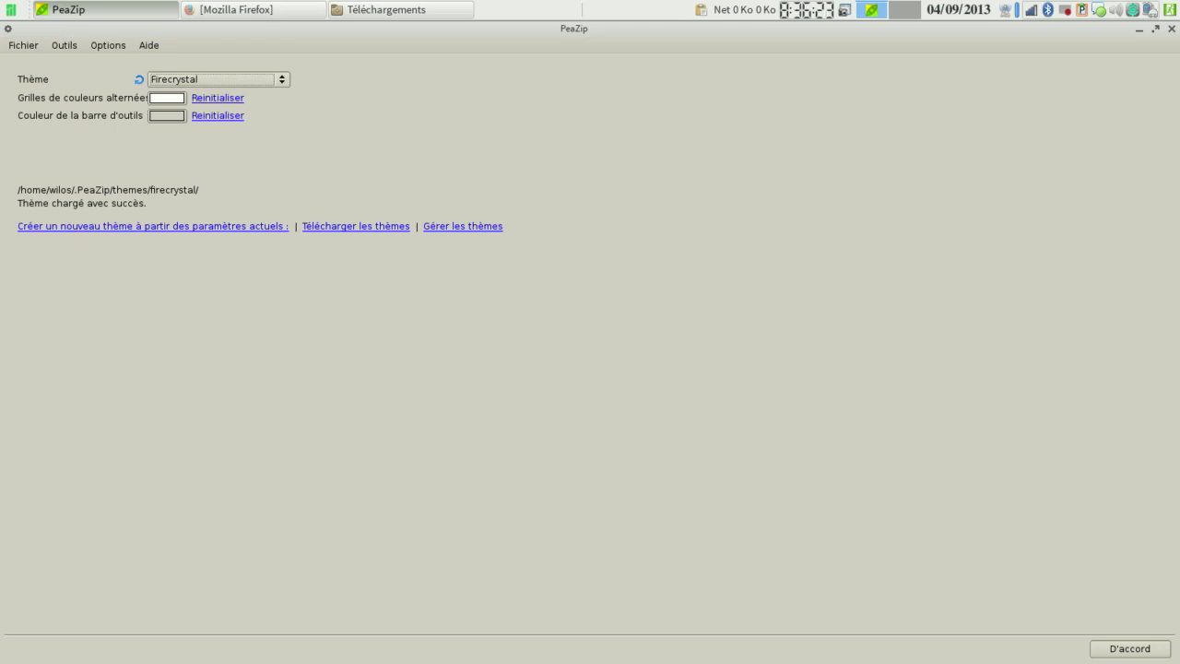
Try to open the PeaZip project website from the help resources
left_click(149, 46)
key("Down")
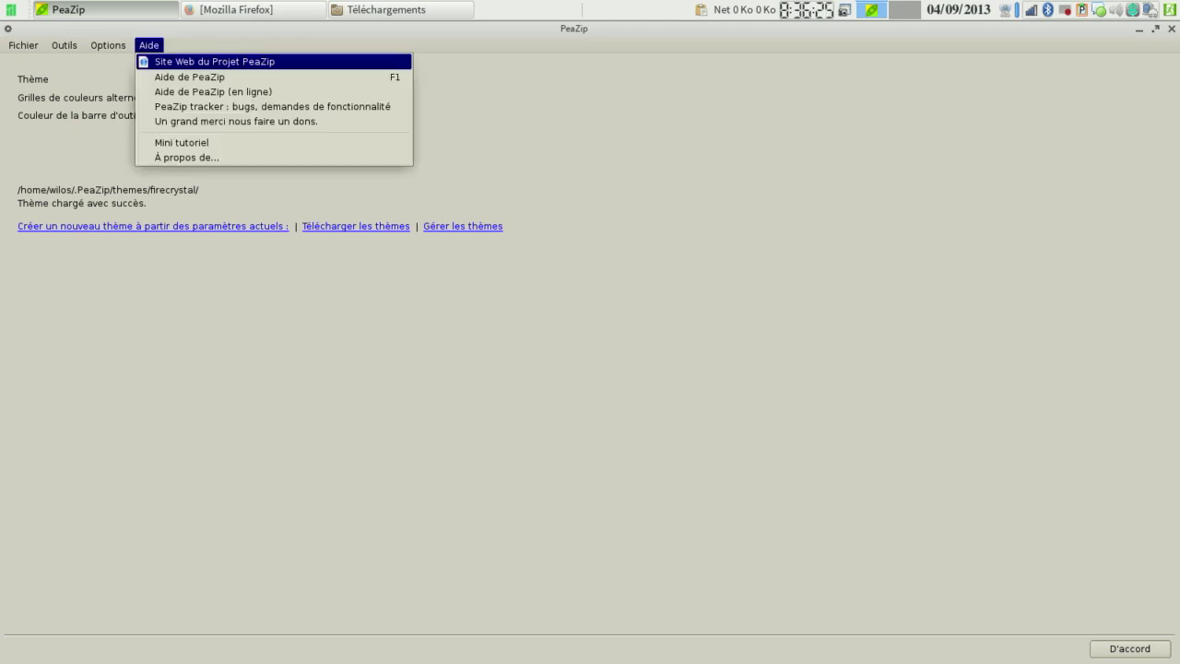
left_click(215, 62)
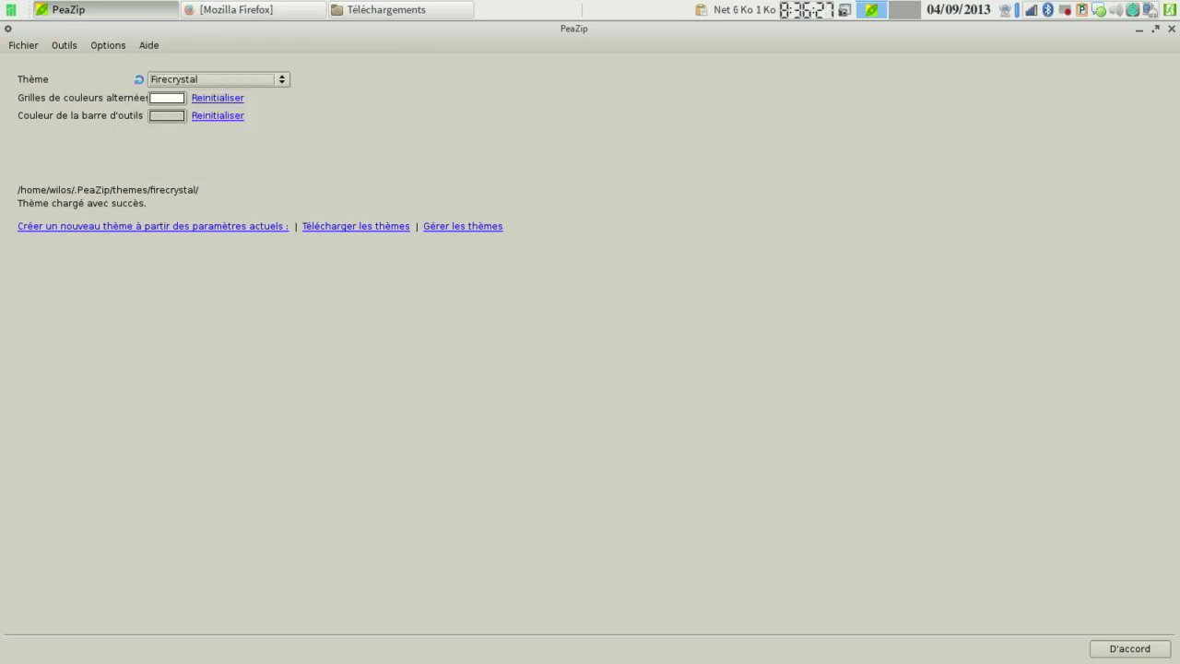
Review the remaining help resources, including PeaZip help, online help, the bug tracker, donations and the mini tutorial
key("alt+a")
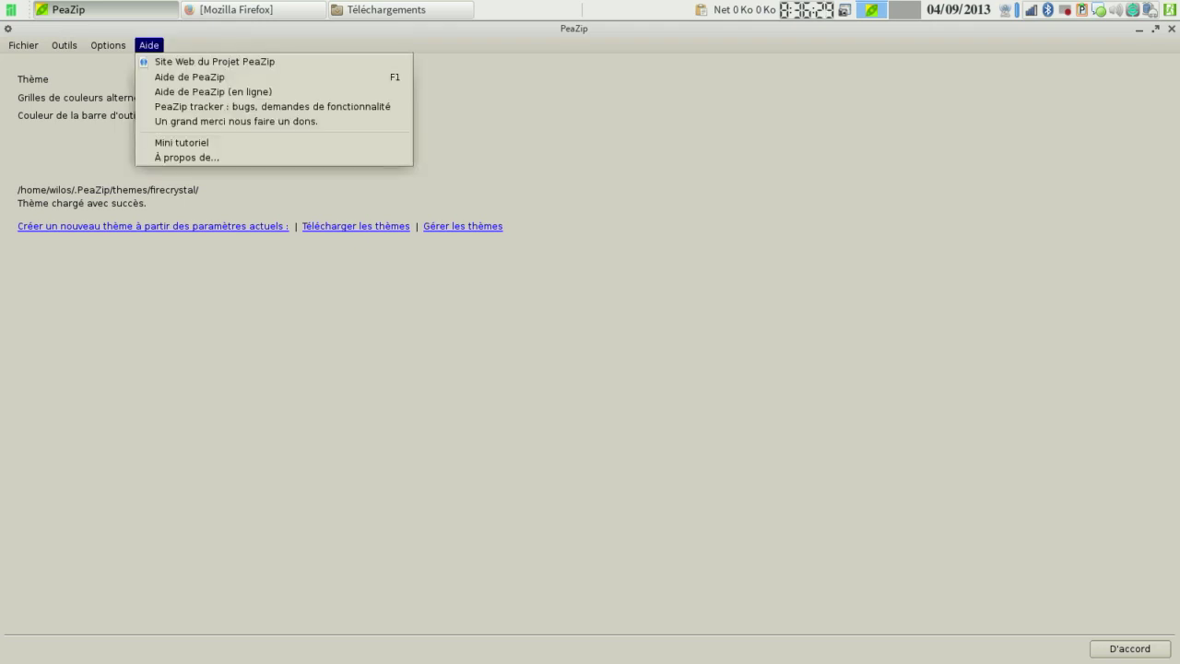
key("Down")
key("Down")
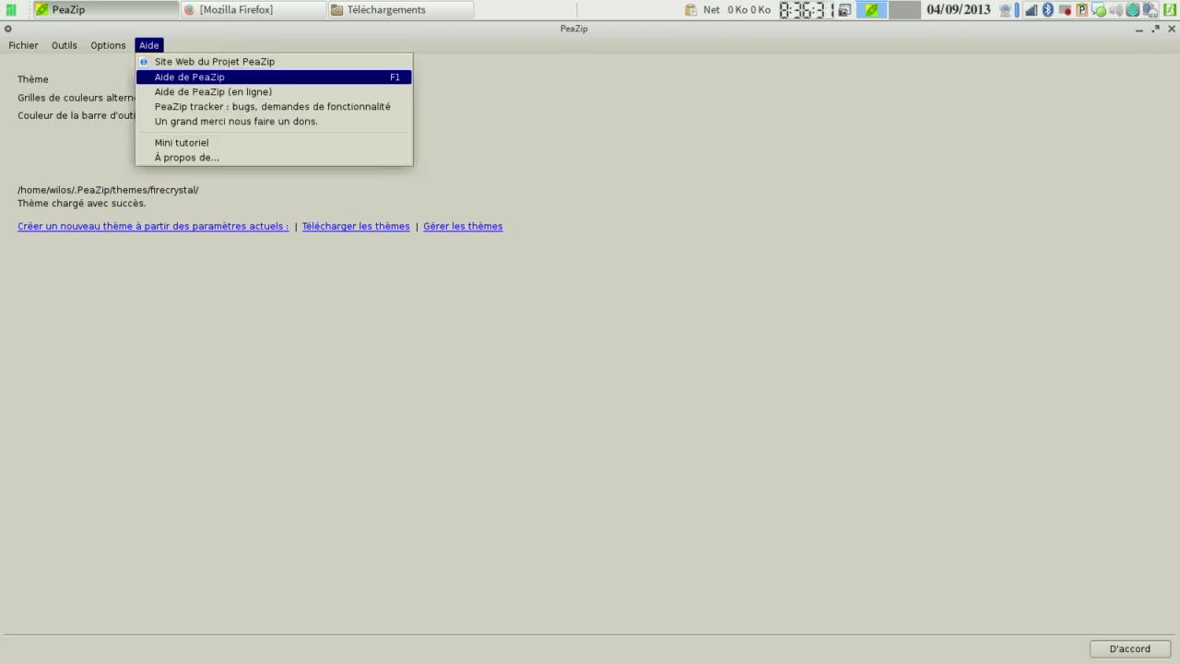
key("Down")
key("Down")
key("Down")
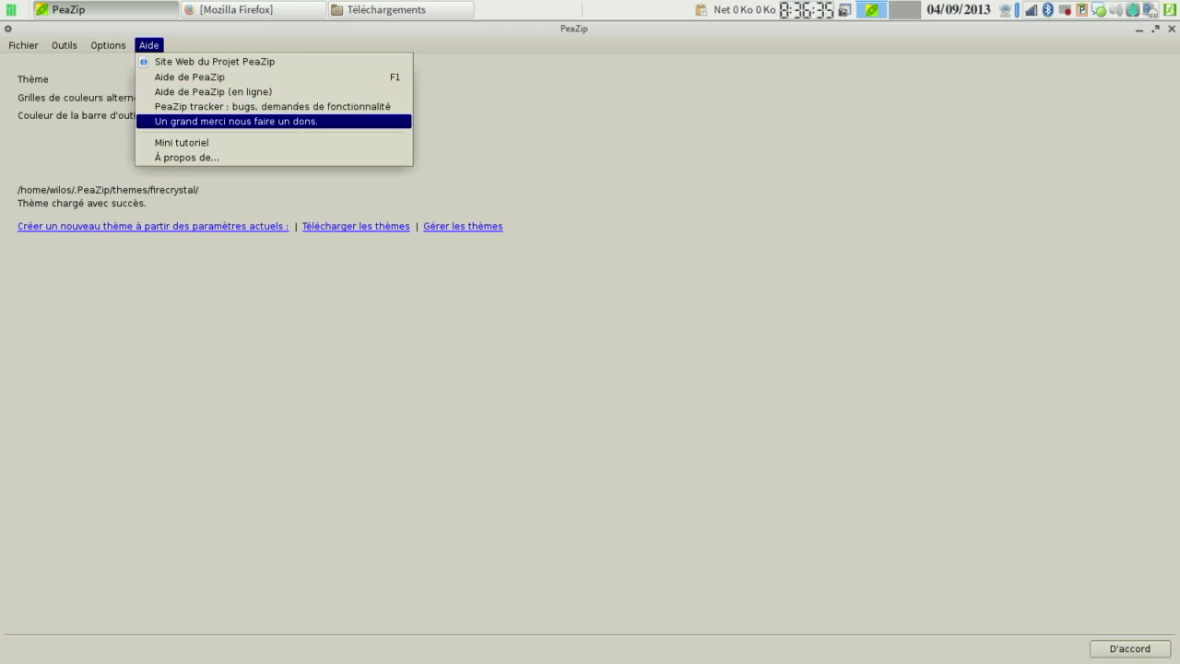
key("Down")
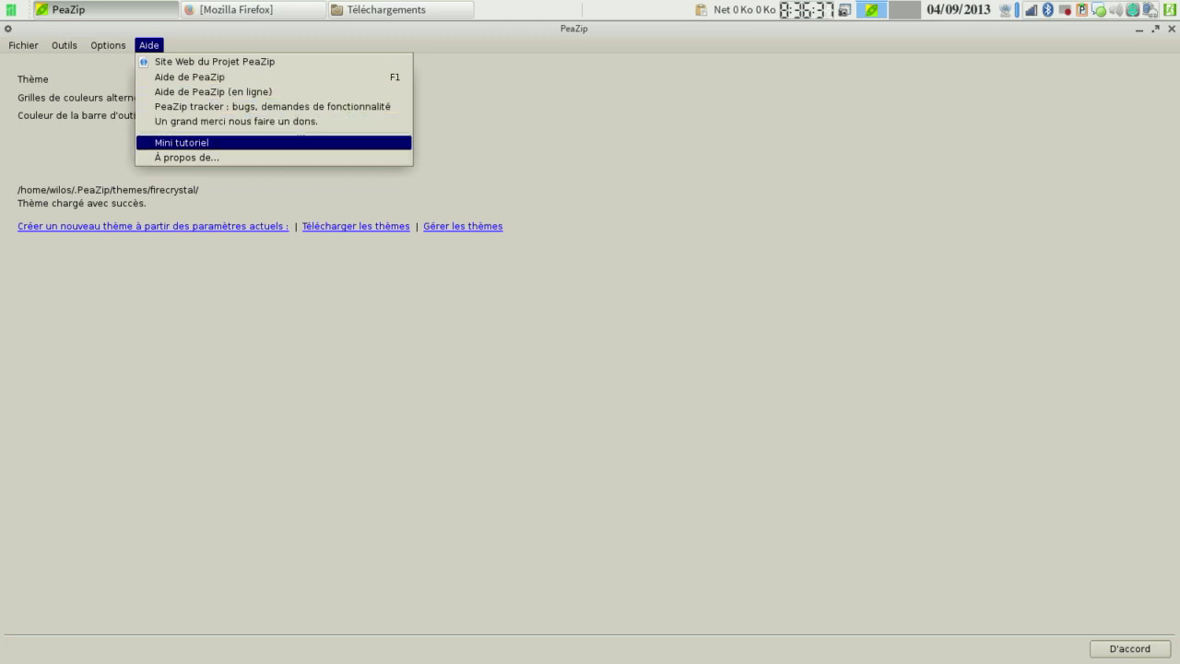
key("Down")
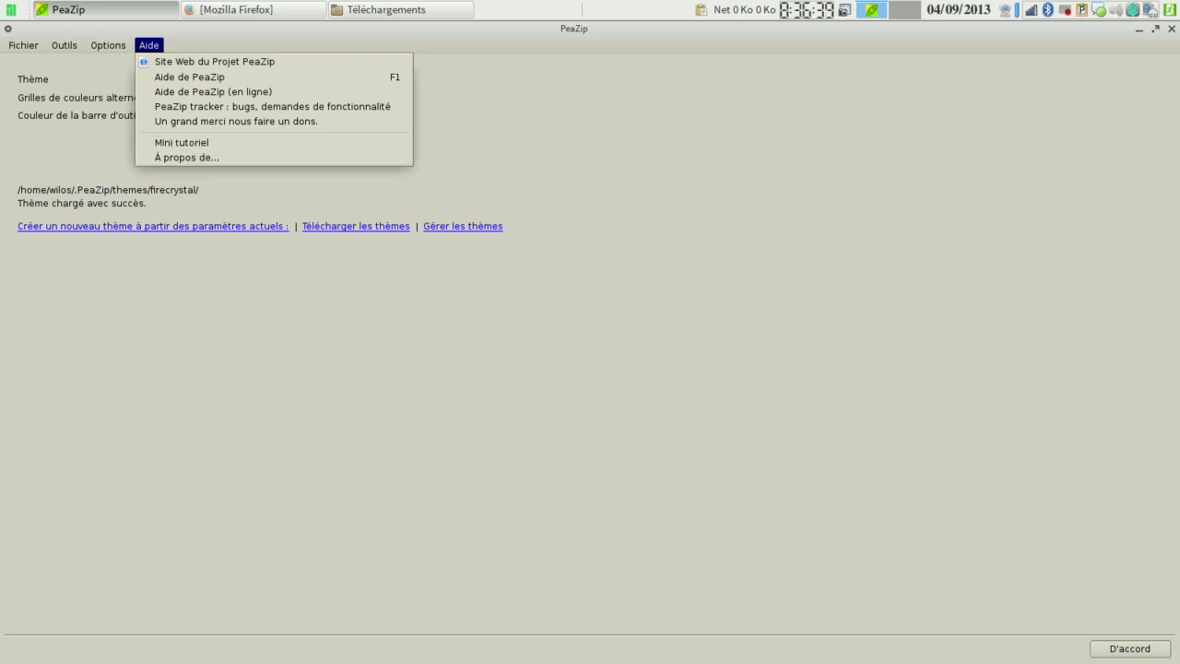
Switch to Firefox to look at its open page, and return to PeaZip
key("alt+Tab")
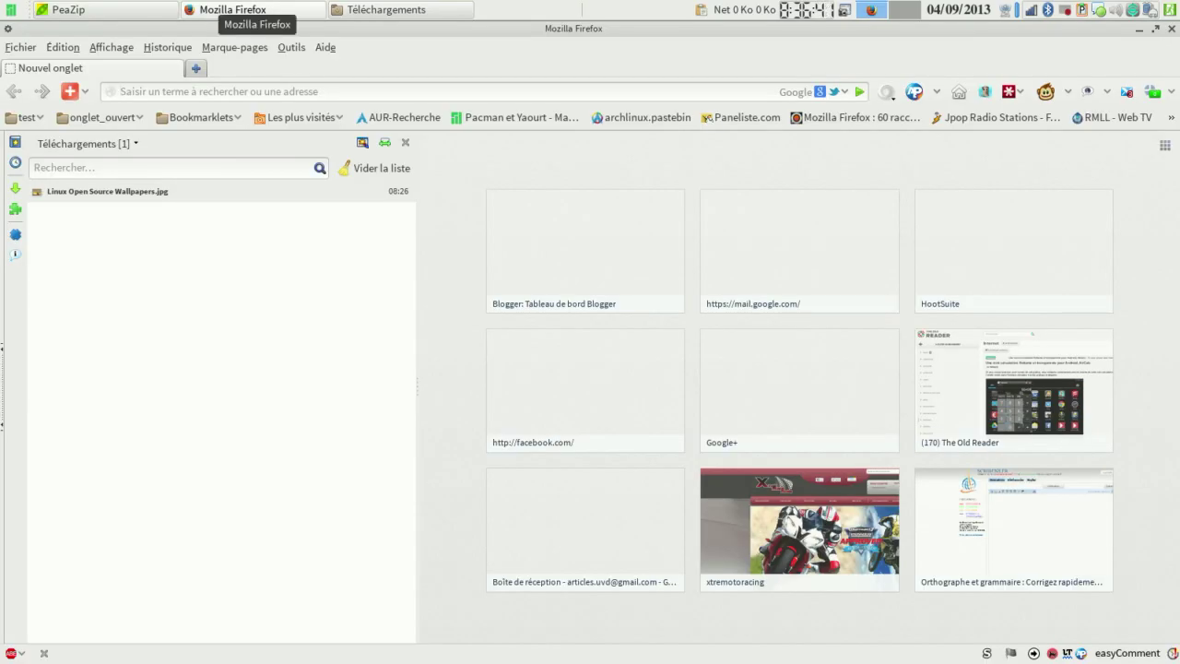
key("alt+Tab")
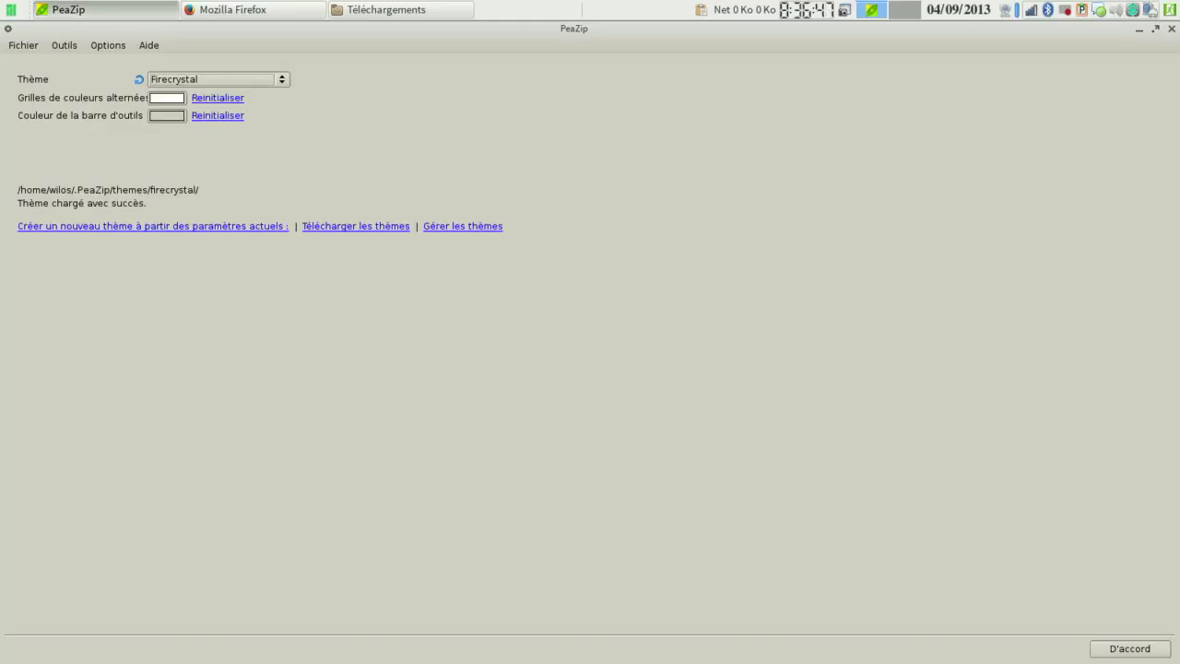
left_click(253, 10)
left_click(254, 10)
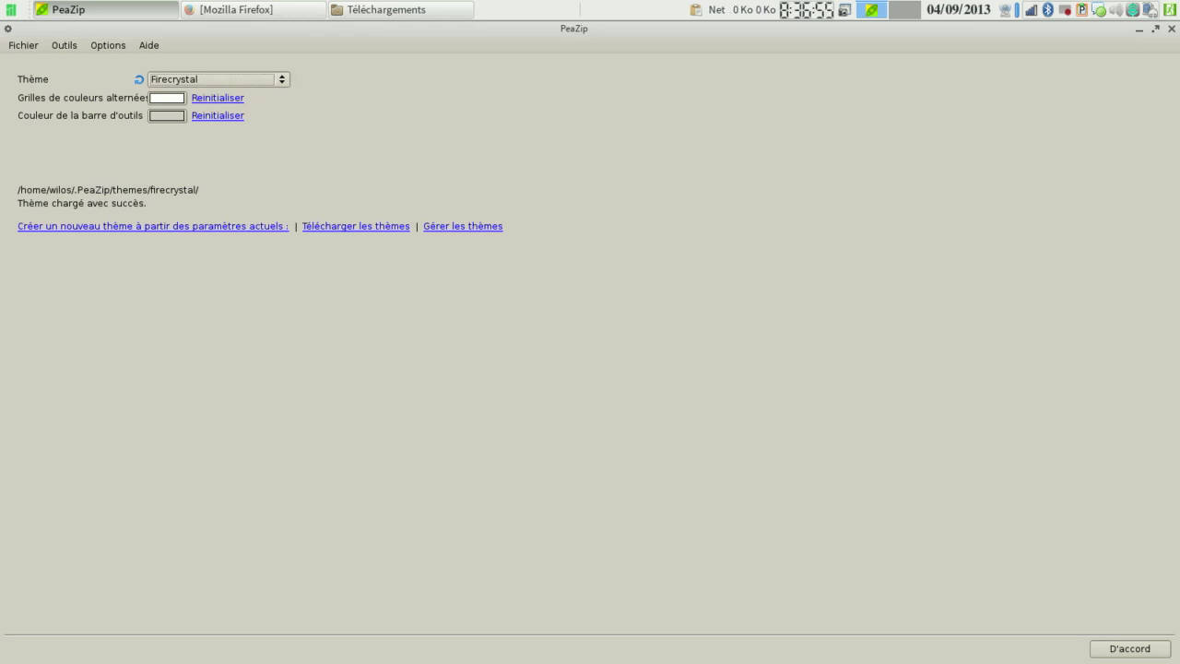
Open the mini tutorial, read through its instructions to the end, and close it
left_click(149, 45)
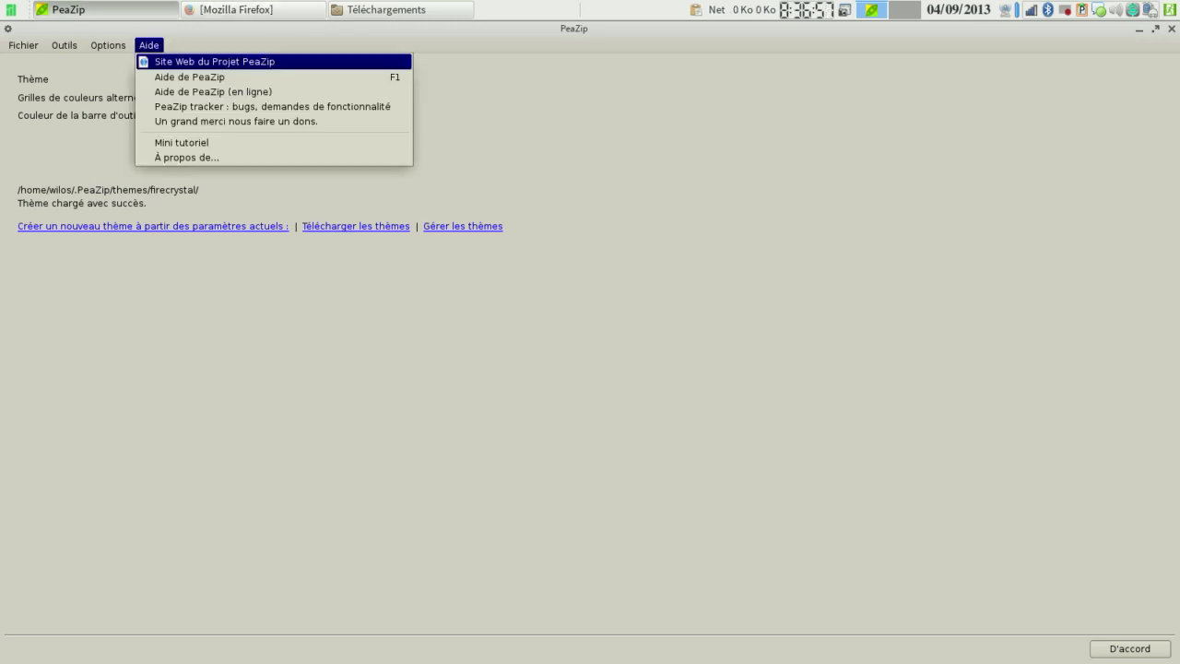
key("Return")
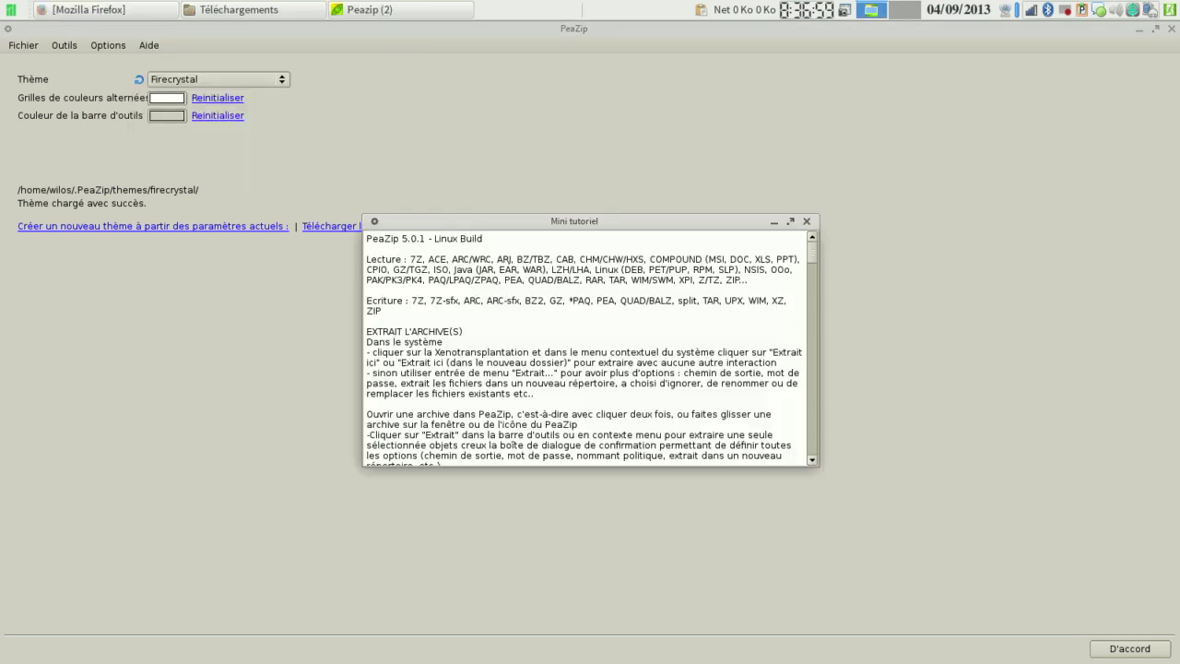
left_click_drag(812, 252, 812, 263)
scroll(583, 348, "down", 12)
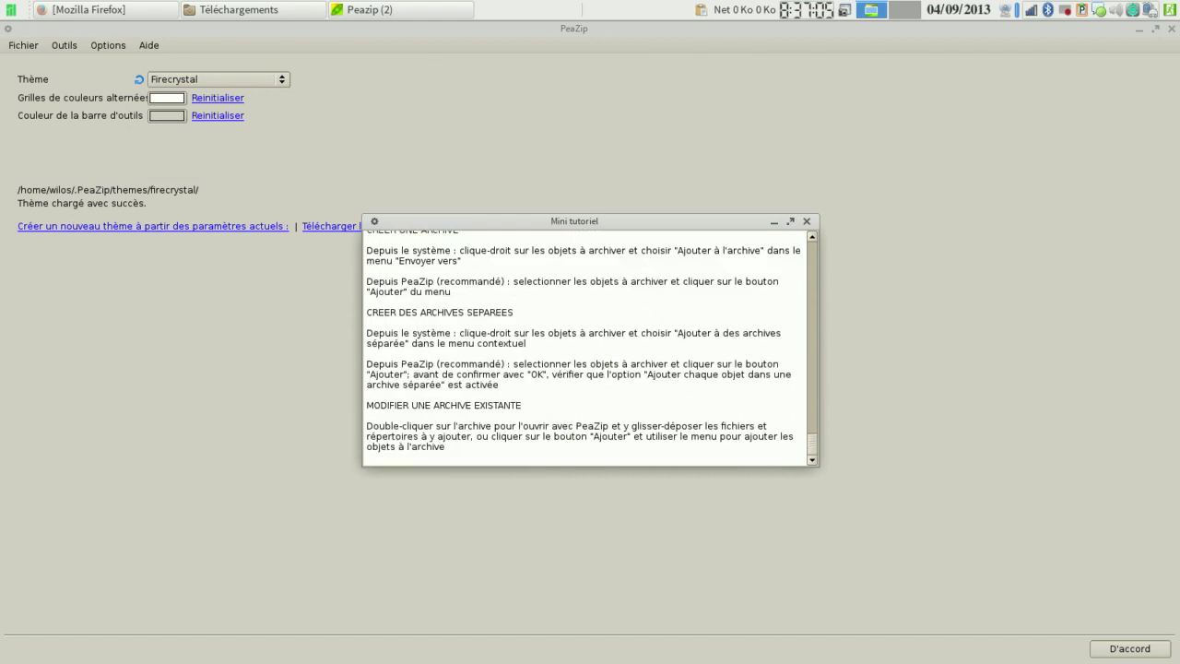
left_click(807, 222)
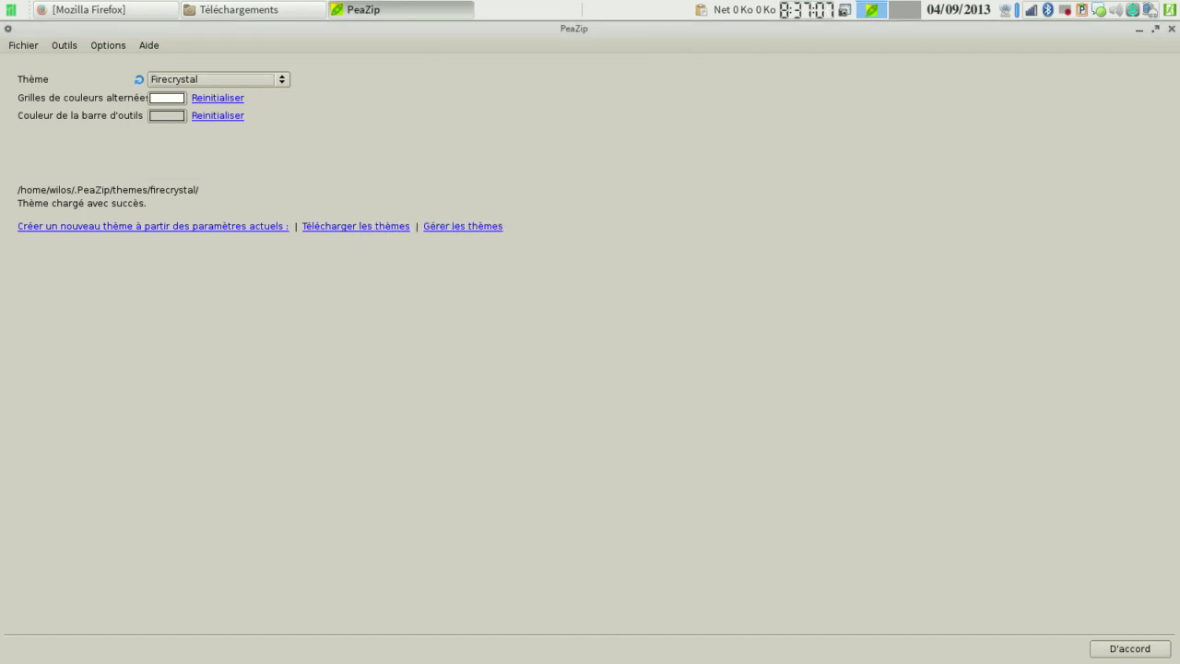
Display PeaZip's version, licence and component information
left_click(149, 45)
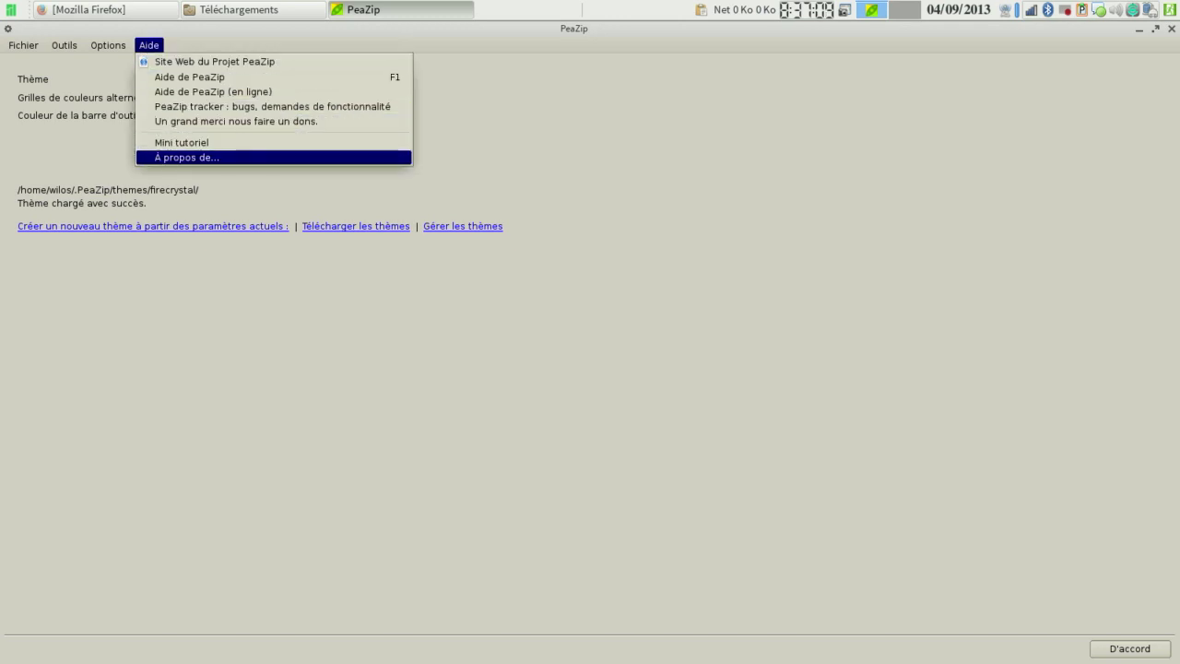
left_click(184, 156)
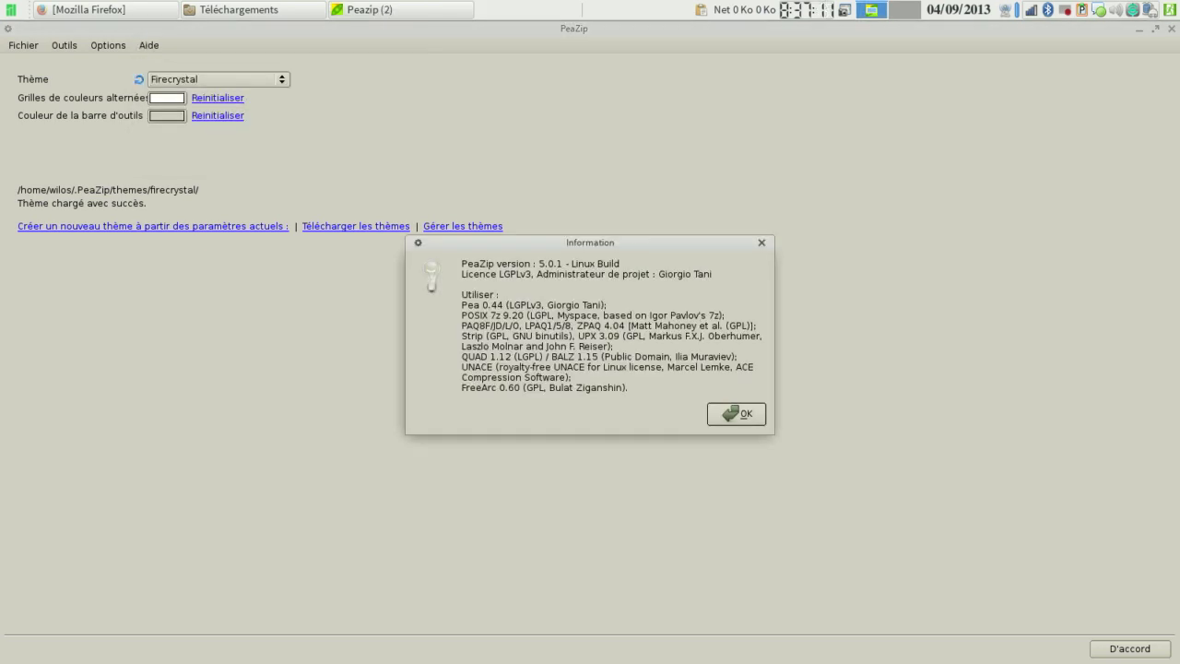